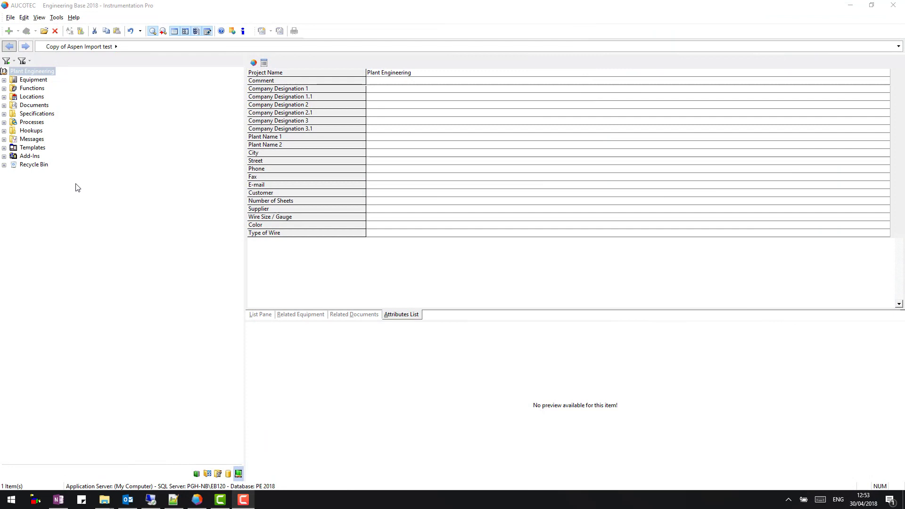
Expand Documents, Process documents, FEED and PFD in the project tree to list the PFD sheets.
{"action": "left_click", "coordinate": [5, 104]}
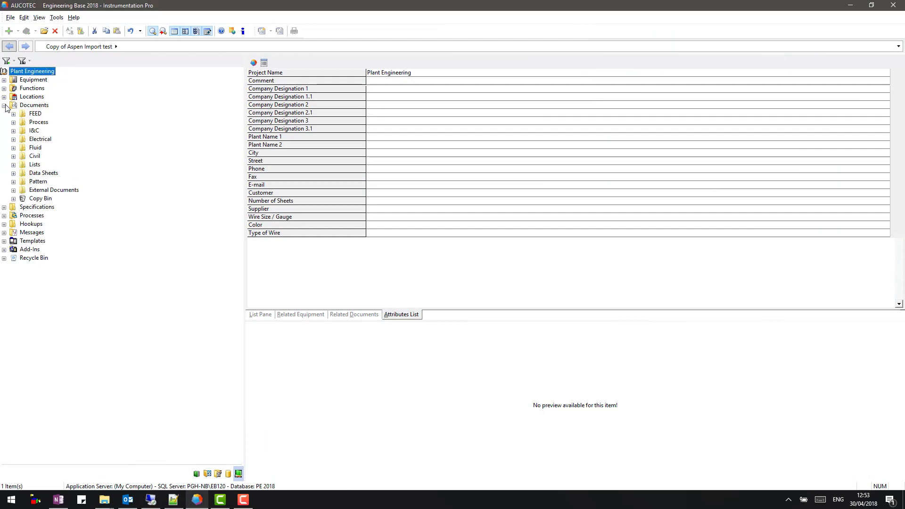
{"action": "left_click", "coordinate": [13, 121]}
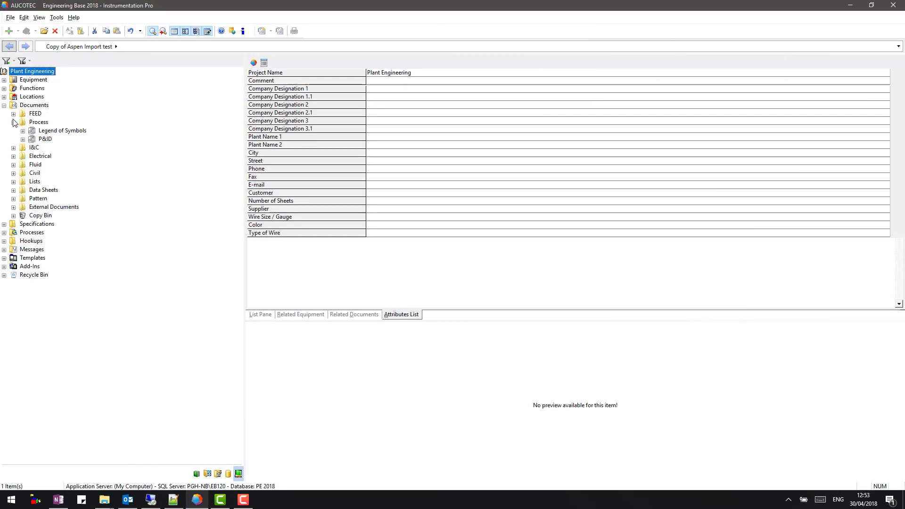
{"action": "left_click", "coordinate": [13, 114]}
{"action": "left_click", "coordinate": [22, 131]}
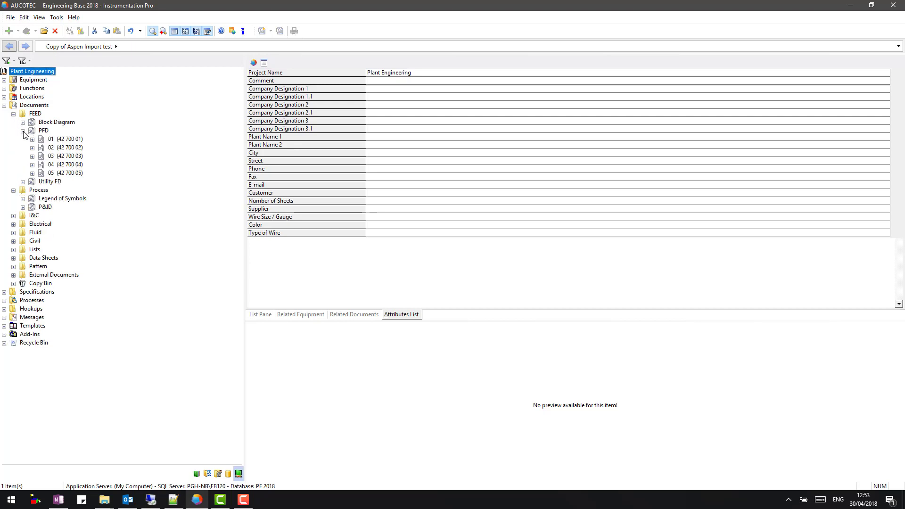
Open PFD sheet 02 (42 700 02) and enlarge its drawing preview.
{"action": "left_click", "coordinate": [65, 147]}
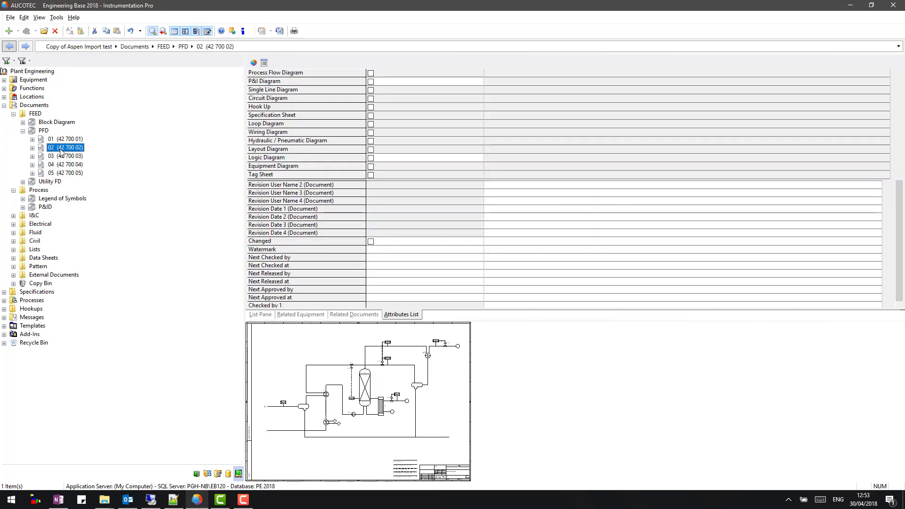
{"action": "left_click", "coordinate": [506, 326]}
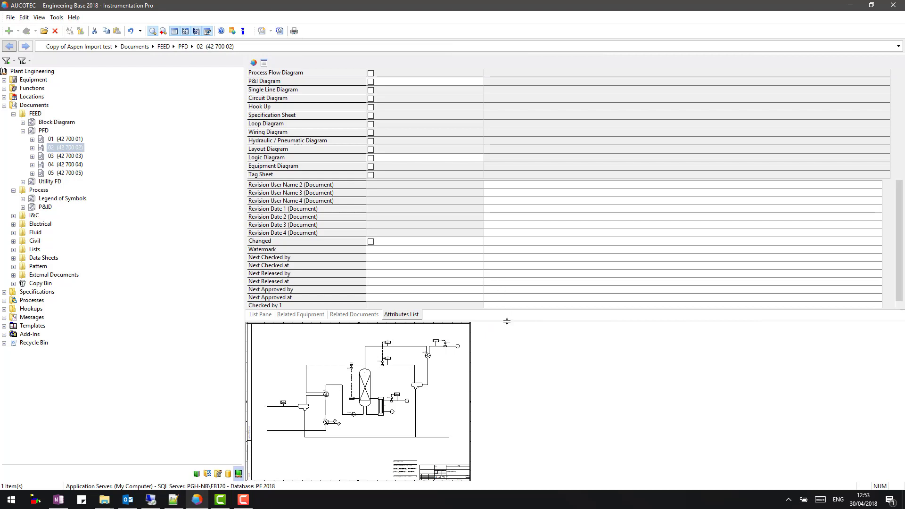
{"action": "left_click_drag", "start_coordinate": [507, 318], "coordinate": [496, 169]}
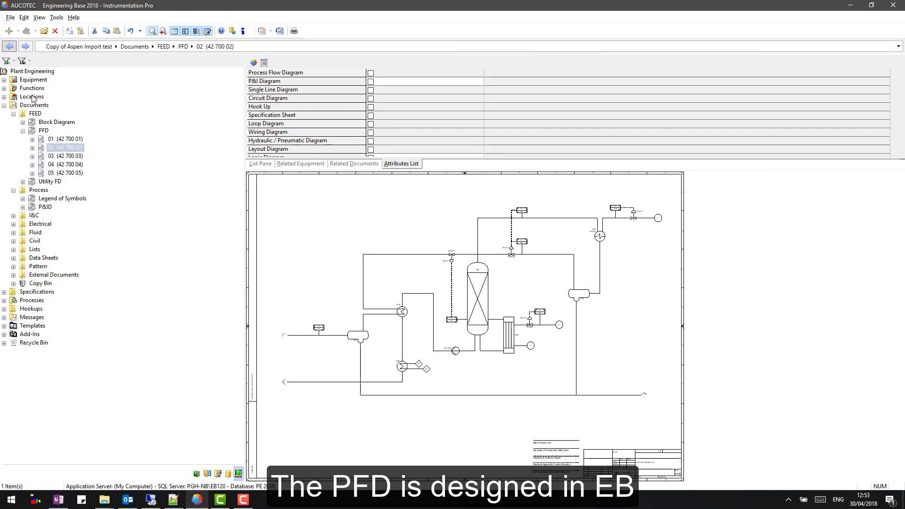
List the Equipment unit operations E05–V04, then collapse them again.
{"action": "left_click", "coordinate": [4, 80]}
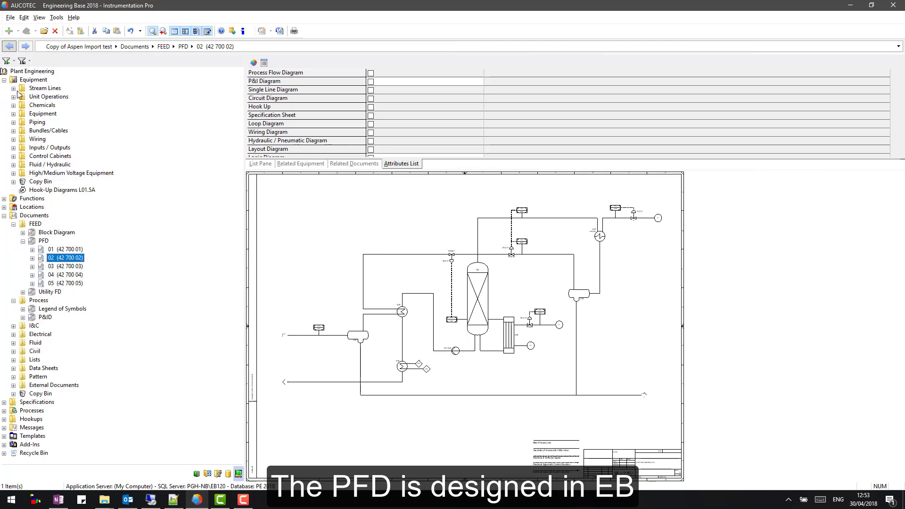
{"action": "left_click", "coordinate": [13, 96]}
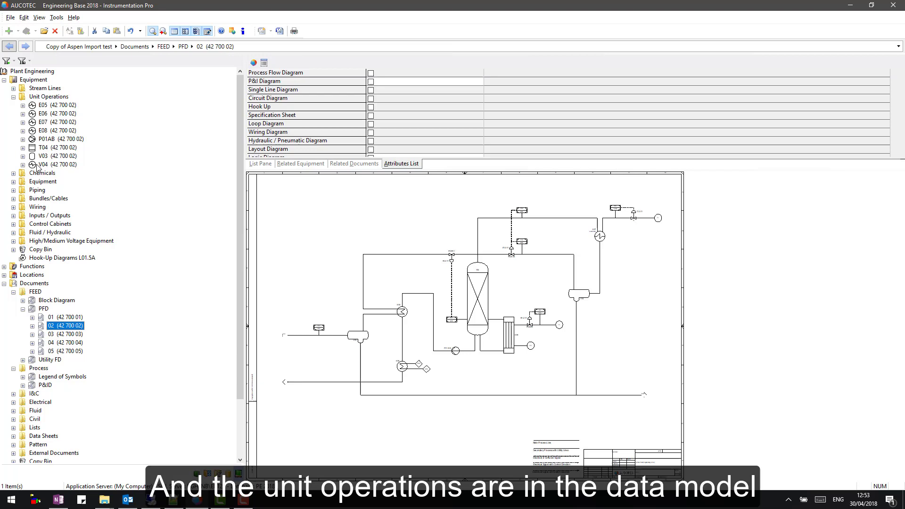
{"action": "left_click", "coordinate": [14, 97]}
{"action": "left_click", "coordinate": [4, 80]}
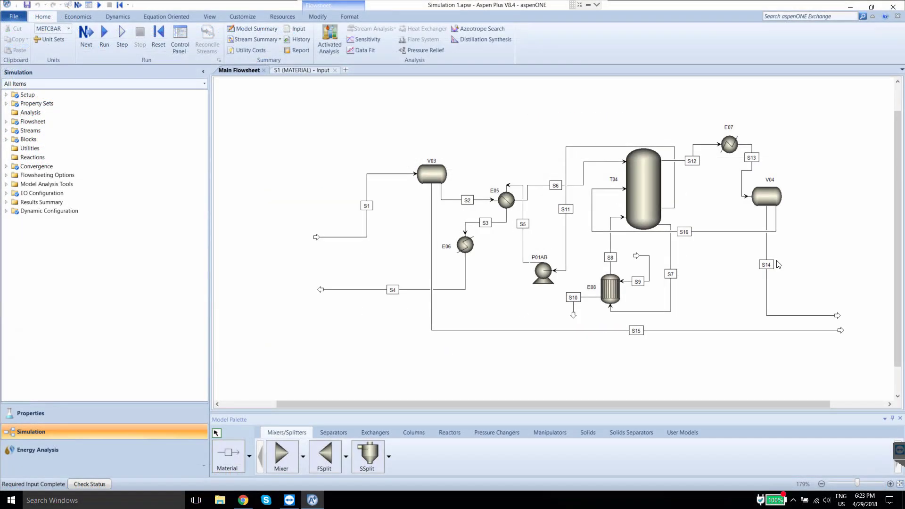
Review stream S1's input specifications in Aspen Plus.
{"action": "left_click", "coordinate": [368, 195]}
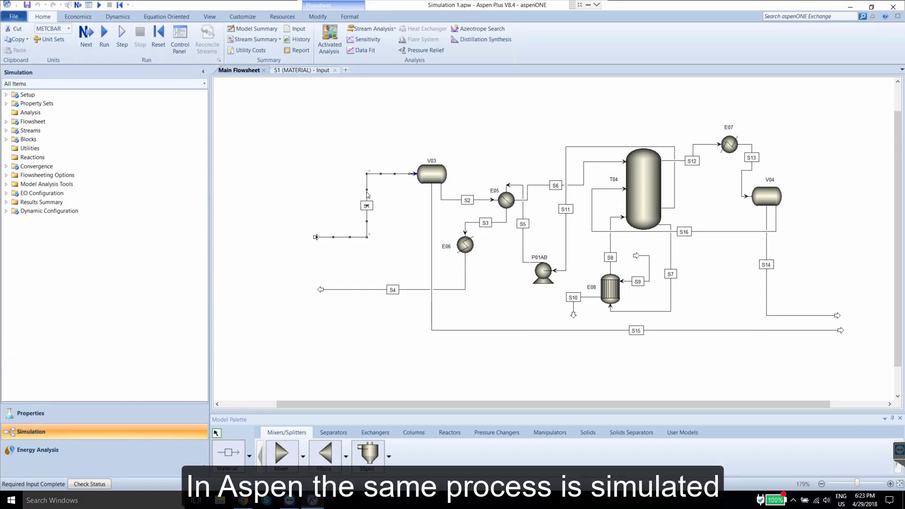
{"action": "double_click", "coordinate": [368, 195]}
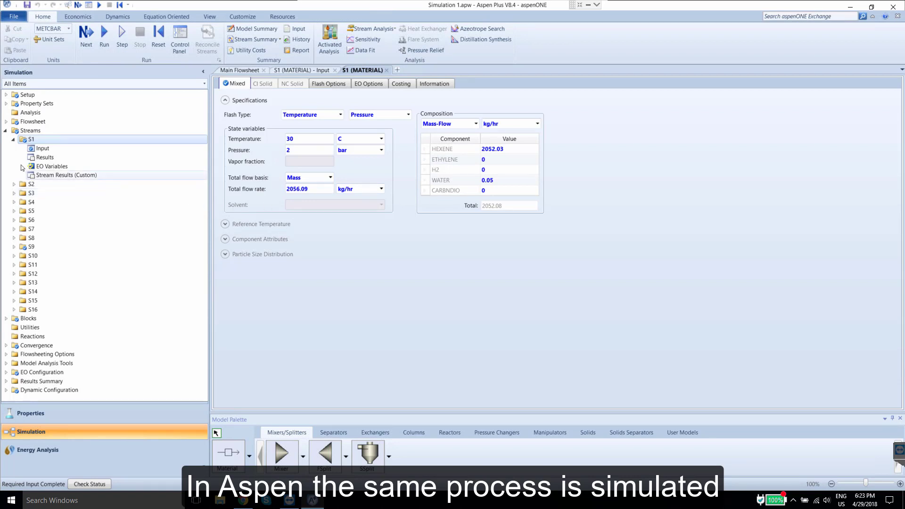
{"action": "left_click", "coordinate": [15, 140]}
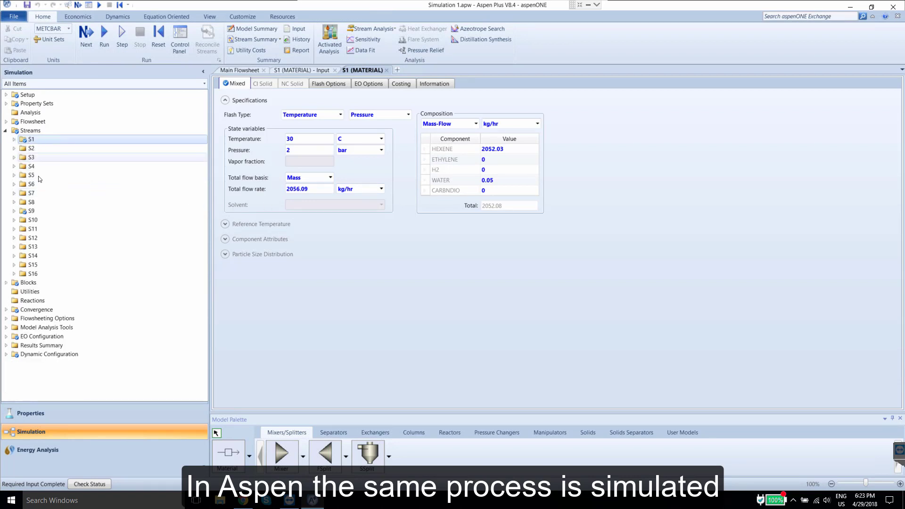
Collapse Streams, list blocks E05–V04 and go back to the Main Flowsheet.
{"action": "left_click", "coordinate": [5, 131]}
{"action": "left_click", "coordinate": [6, 139]}
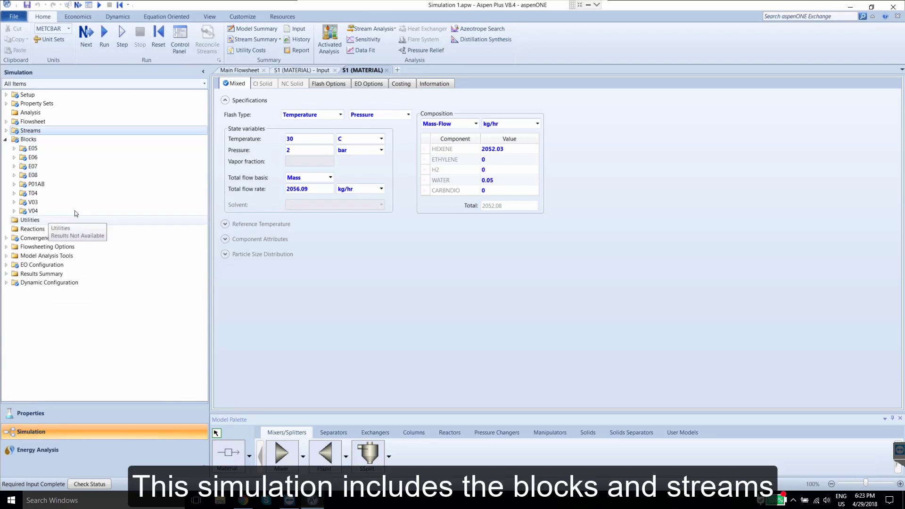
{"action": "left_click", "coordinate": [235, 71]}
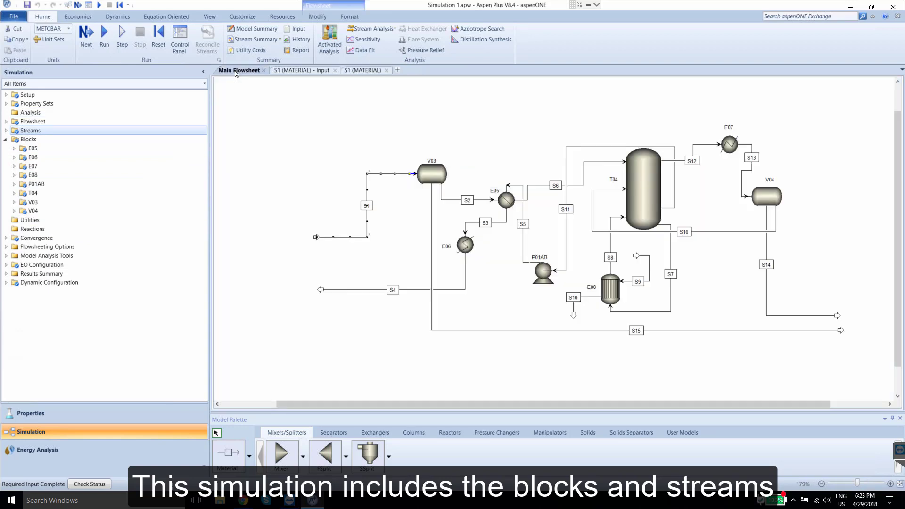
Inspect extractor T04's specs, key components, streams and pressure profile.
{"action": "double_click", "coordinate": [646, 195]}
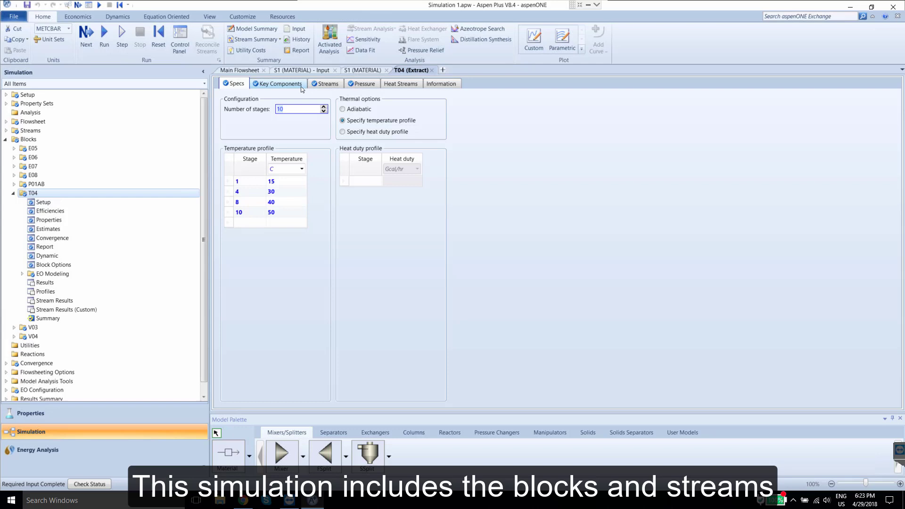
{"action": "left_click", "coordinate": [278, 86]}
{"action": "left_click", "coordinate": [326, 86]}
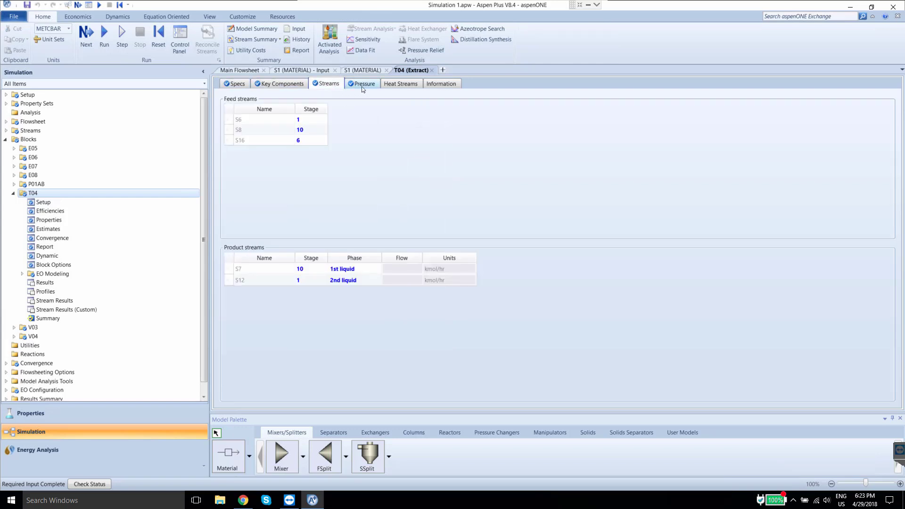
{"action": "left_click", "coordinate": [361, 87]}
{"action": "left_click", "coordinate": [235, 84]}
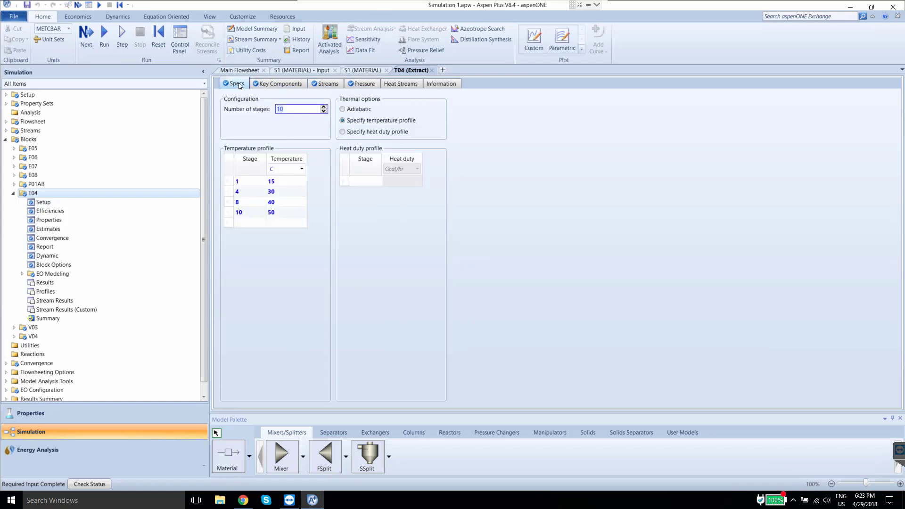
{"action": "left_click", "coordinate": [240, 70]}
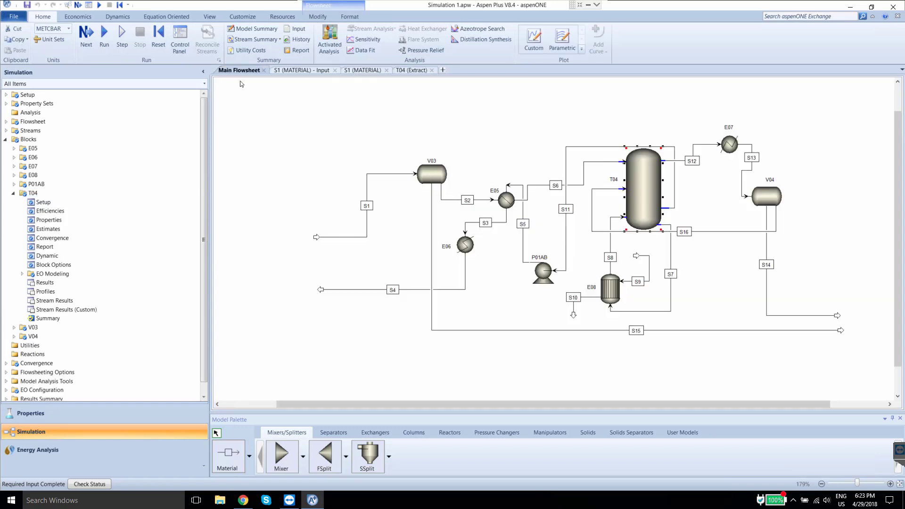
Review heater E06's specifications (12 C, 1 bar), then collapse the Blocks navigation tree.
{"action": "double_click", "coordinate": [464, 245]}
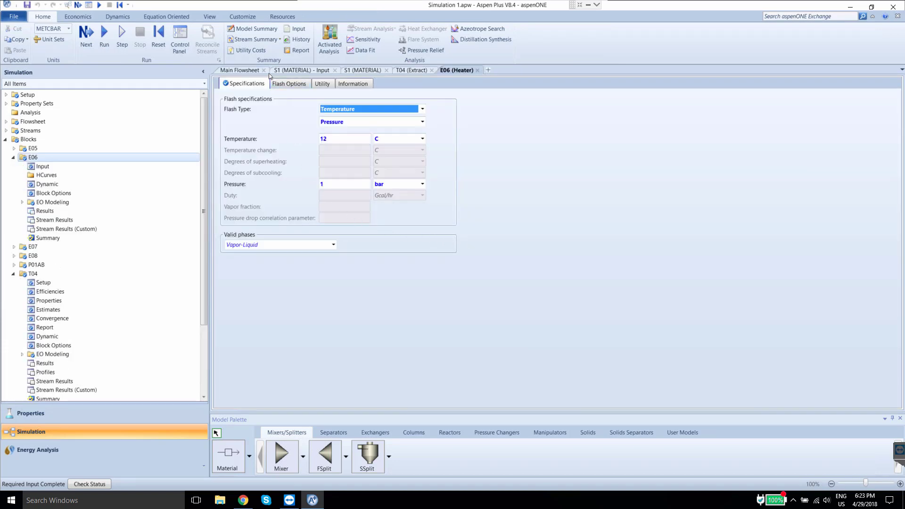
{"action": "left_click", "coordinate": [241, 70]}
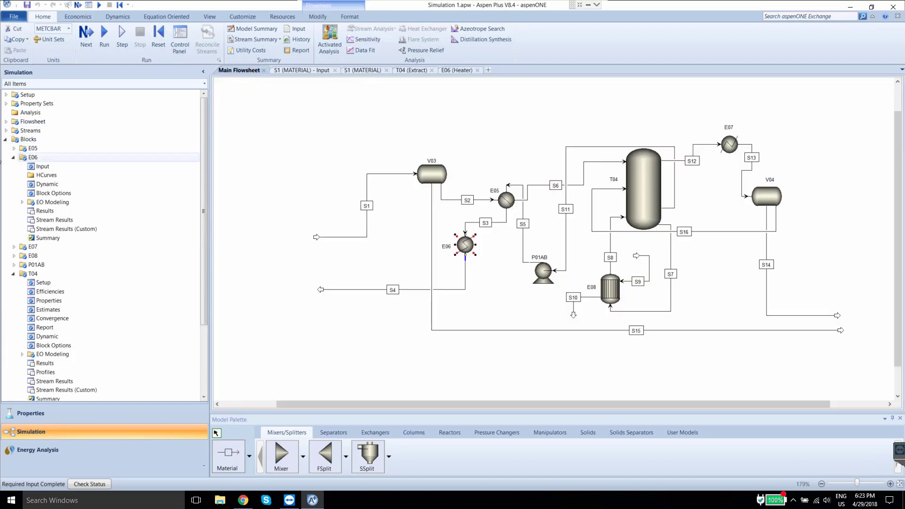
{"action": "left_click", "coordinate": [13, 157]}
{"action": "left_click", "coordinate": [13, 193]}
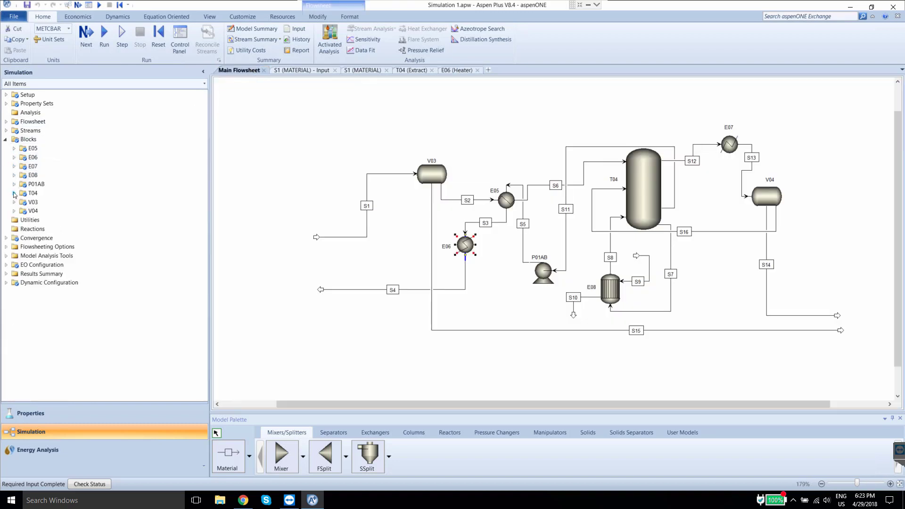
{"action": "left_click", "coordinate": [7, 139]}
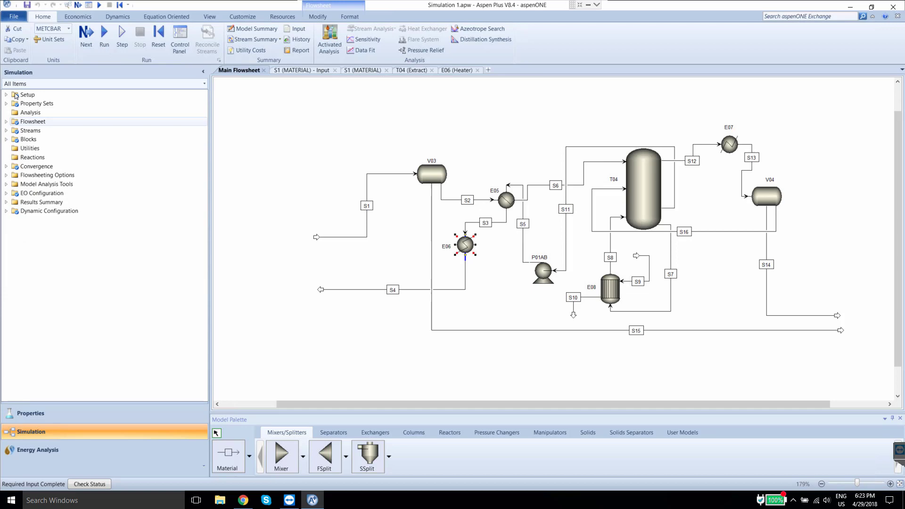
Start exporting the Aspen Plus simulation to a file.
{"action": "left_click", "coordinate": [14, 18]}
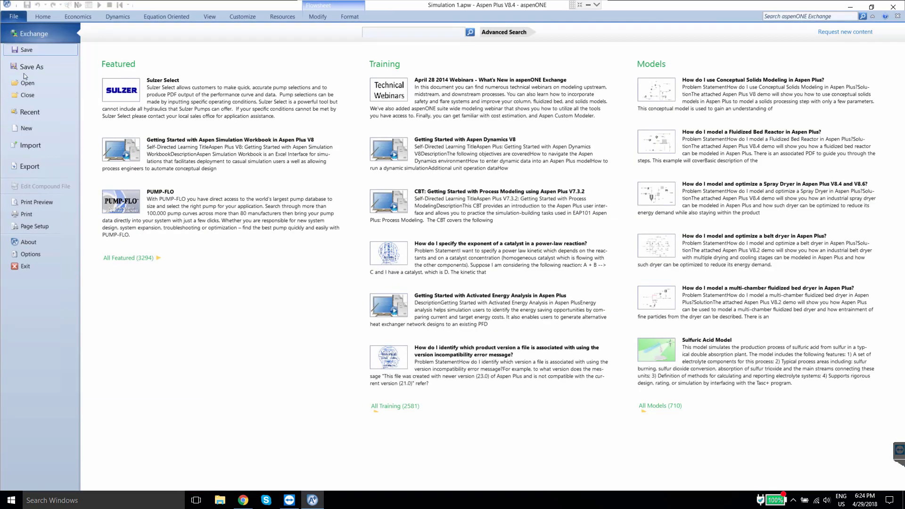
{"action": "left_click", "coordinate": [35, 167]}
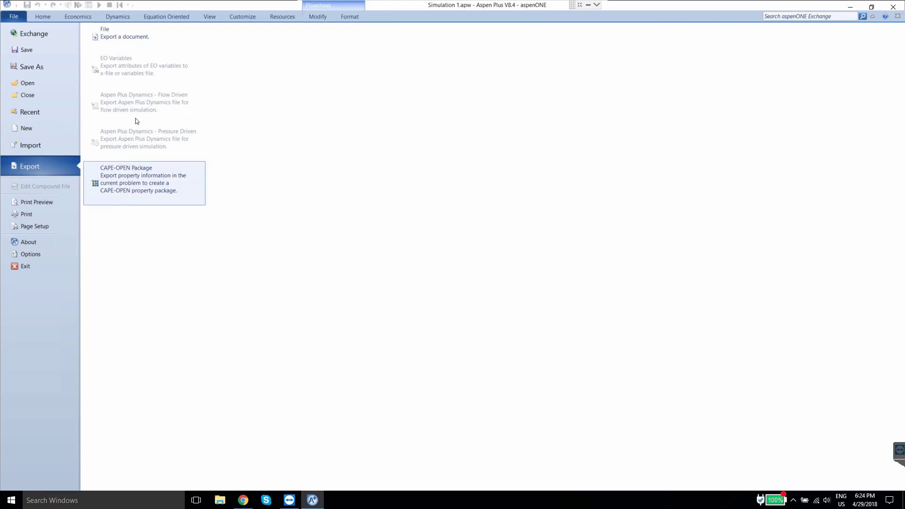
{"action": "left_click", "coordinate": [131, 41]}
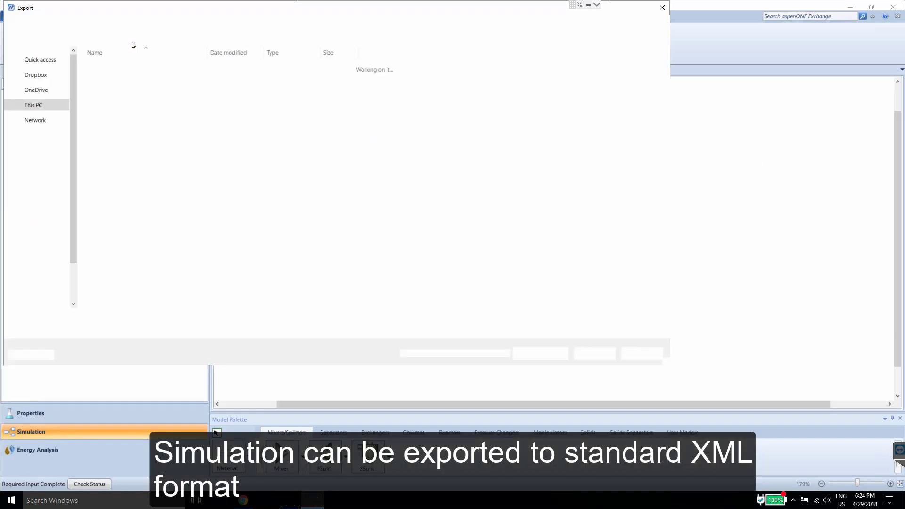
{"action": "left_click_drag", "start_coordinate": [199, 11], "coordinate": [290, 64]}
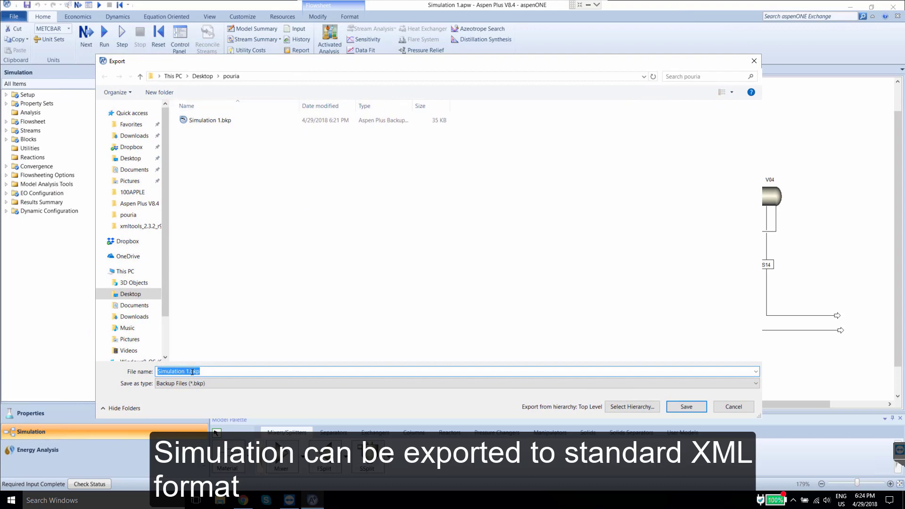
Name the export file 'Section 42_700_2' and save it.
{"action": "left_click", "coordinate": [187, 372]}
{"action": "left_click_drag", "start_coordinate": [190, 371], "coordinate": [186, 371]}
{"action": "left_click_drag", "start_coordinate": [168, 371], "coordinate": [153, 371]}
{"action": "type", "text": "Sectio n"}
{"action": "key", "text": "BackSpace"}
{"action": "key", "text": "BackSpace"}
{"action": "type", "text": "n"}
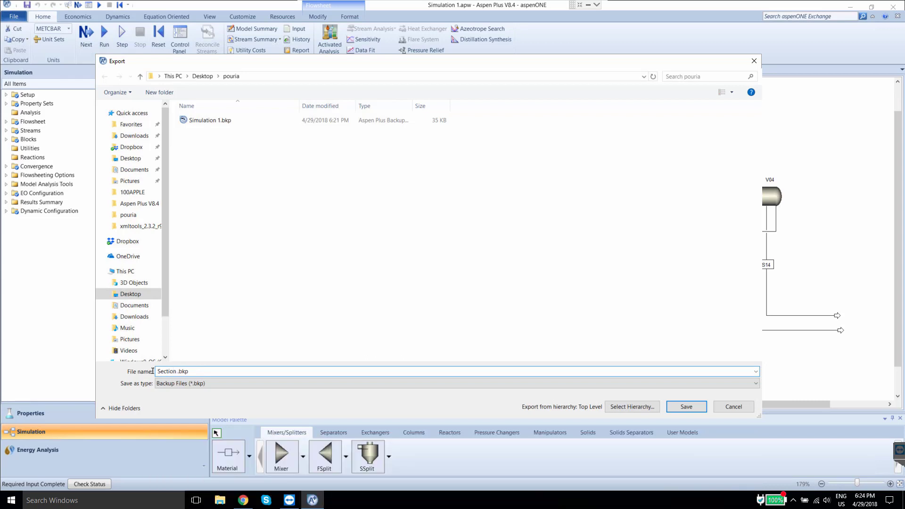
{"action": "type", "text": " 42 "}
{"action": "type", "text": "700_"}
{"action": "type", "text": "2"}
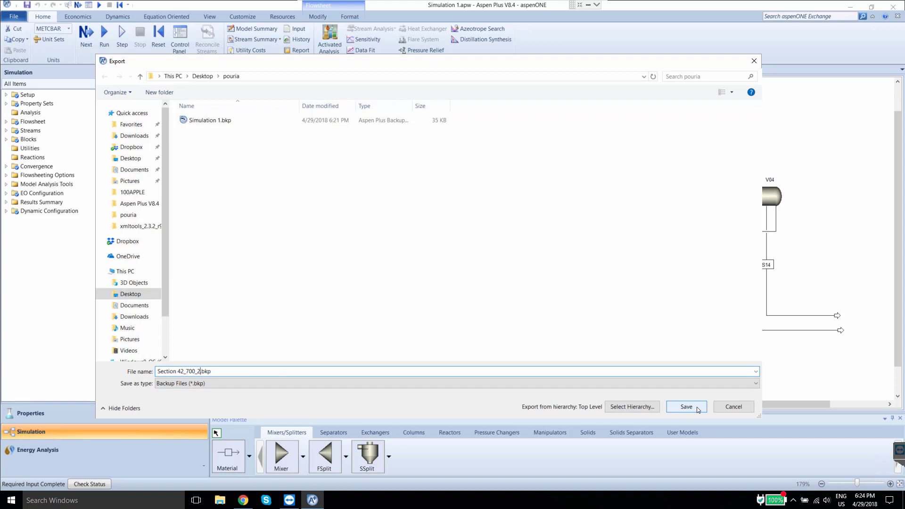
{"action": "left_click", "coordinate": [685, 406]}
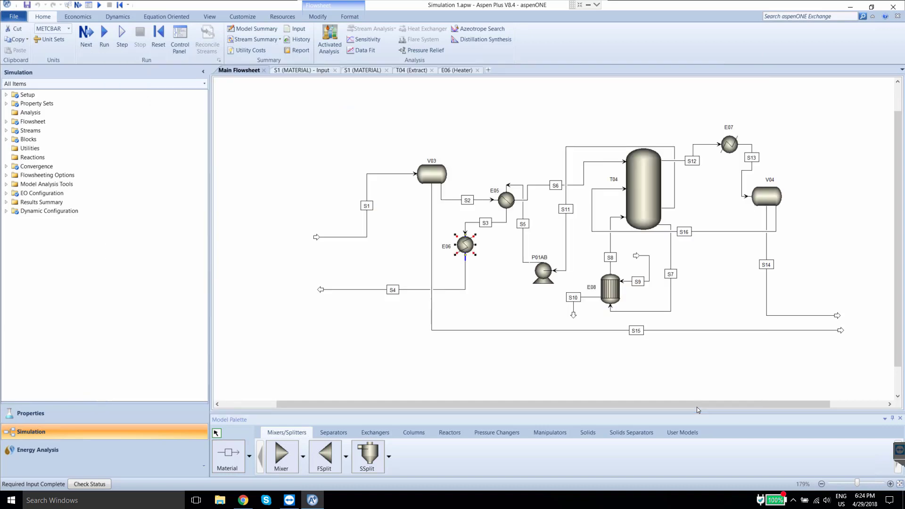
View Section 42_700_2.xml from the desktop in Notepad++, checking streams S1–S16, then close it.
{"action": "left_click", "coordinate": [849, 7]}
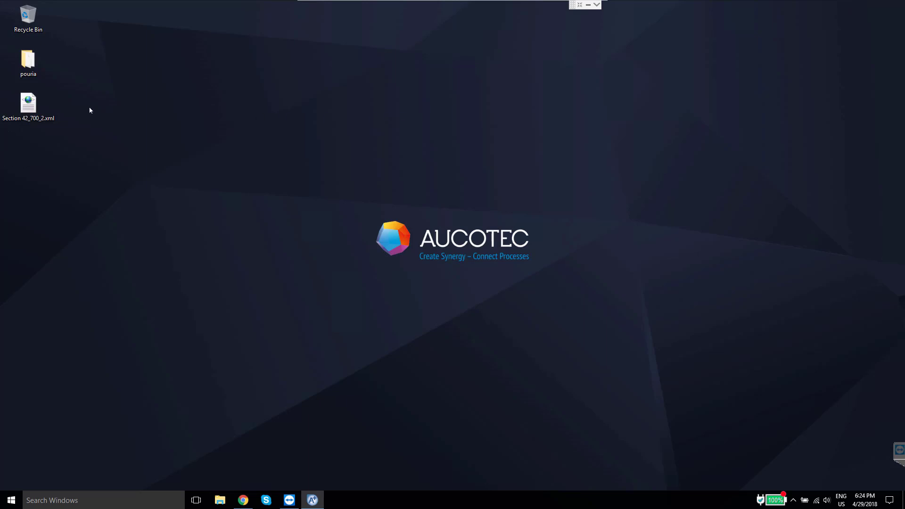
{"action": "left_click", "coordinate": [30, 108]}
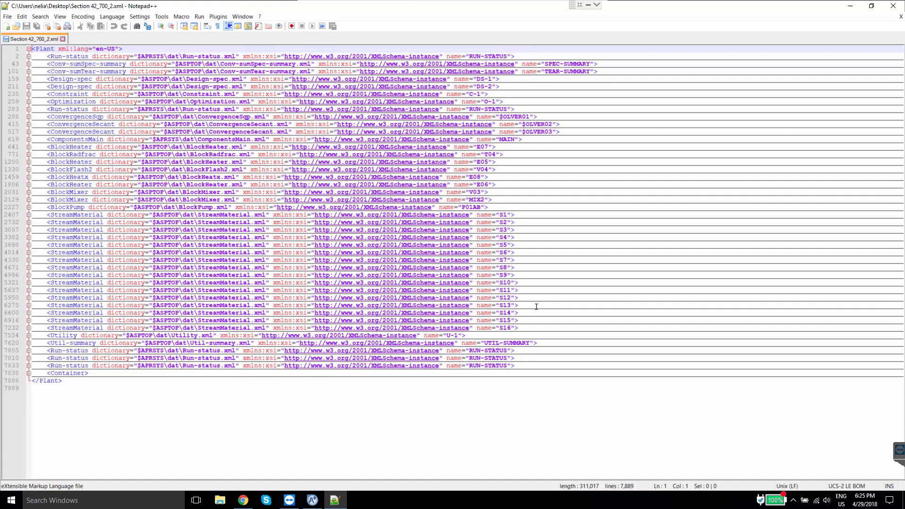
{"action": "left_click", "coordinate": [892, 5]}
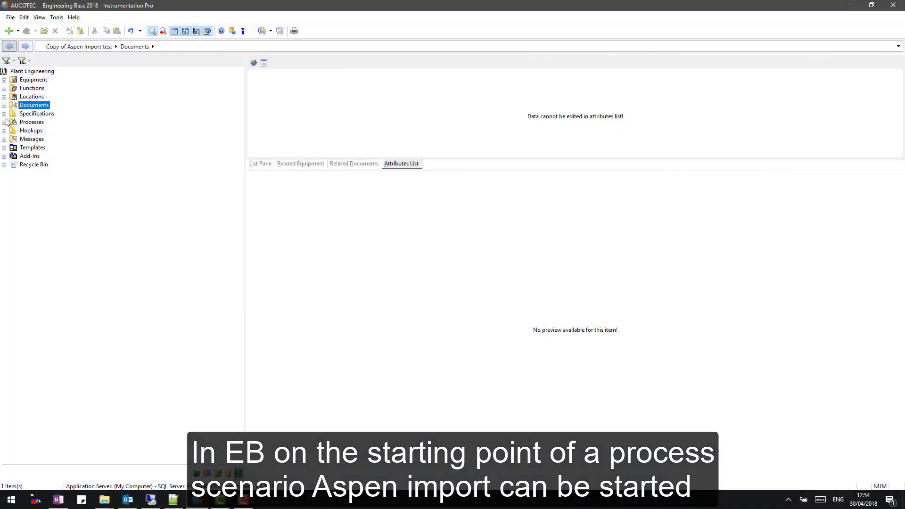
Launch Aspen Simulation Import from the Design scenario under Processes > Design Scenarios.
{"action": "left_click", "coordinate": [5, 122]}
{"action": "left_click", "coordinate": [13, 130]}
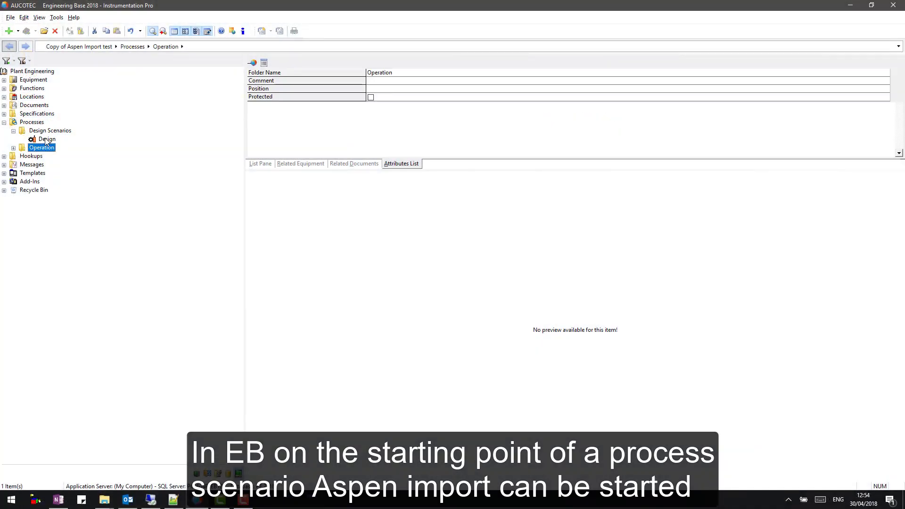
{"action": "left_click", "coordinate": [47, 139]}
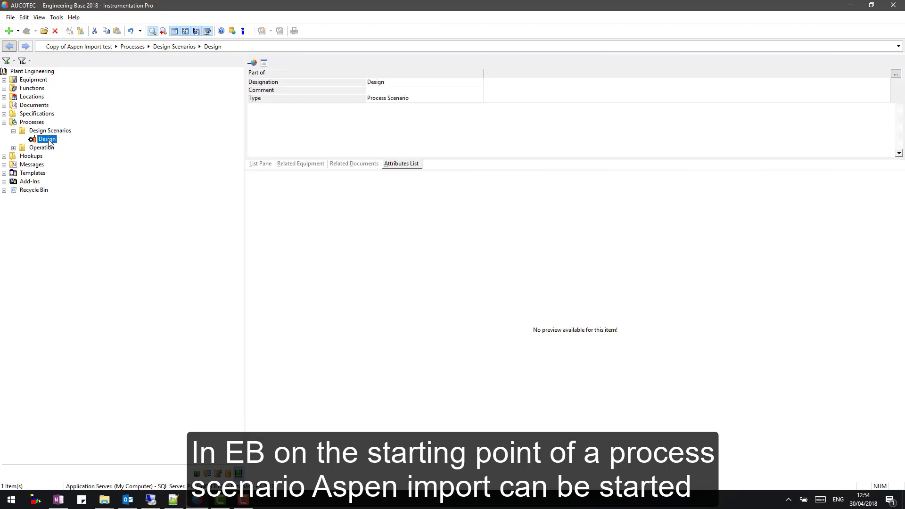
{"action": "right_click", "coordinate": [50, 141]}
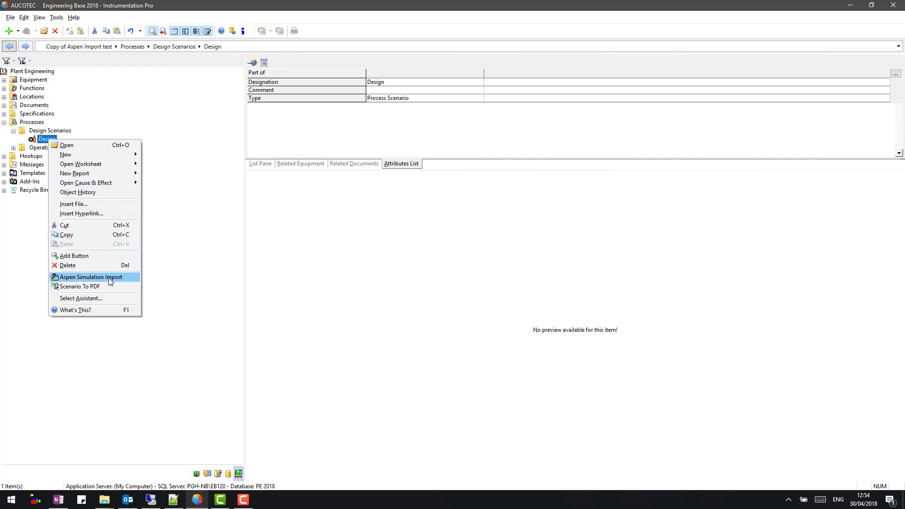
{"action": "left_click", "coordinate": [110, 277]}
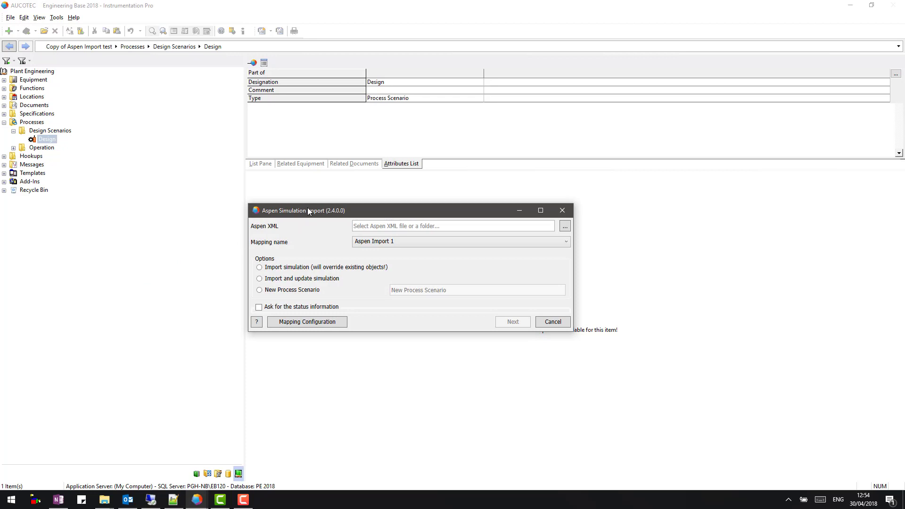
{"action": "left_click_drag", "start_coordinate": [308, 210], "coordinate": [273, 167]}
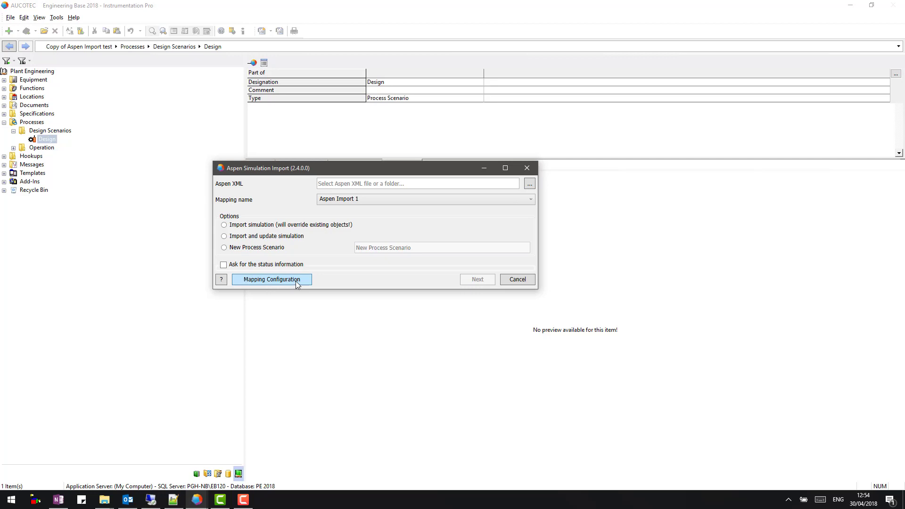
Review the Aspen block class to EB type mappings, then switch to Attributes Mapping.
{"action": "left_click", "coordinate": [298, 282]}
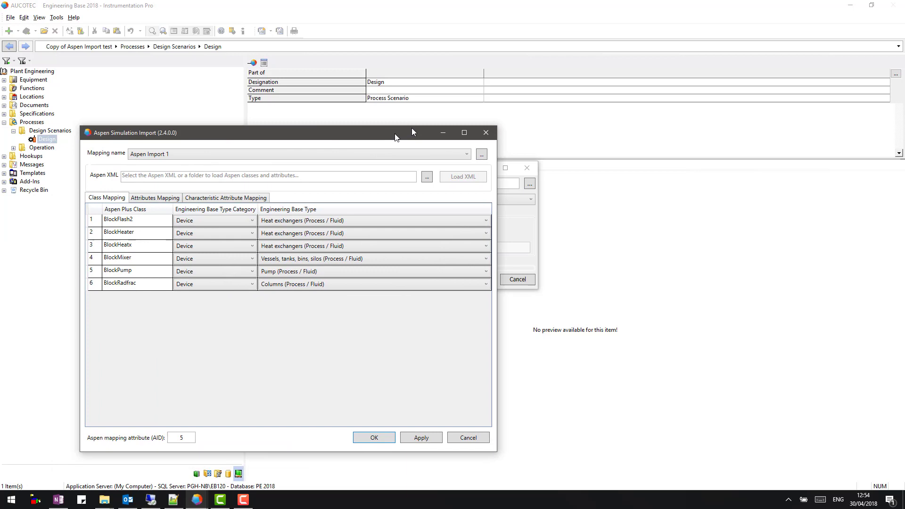
{"action": "left_click_drag", "start_coordinate": [394, 134], "coordinate": [492, 89]}
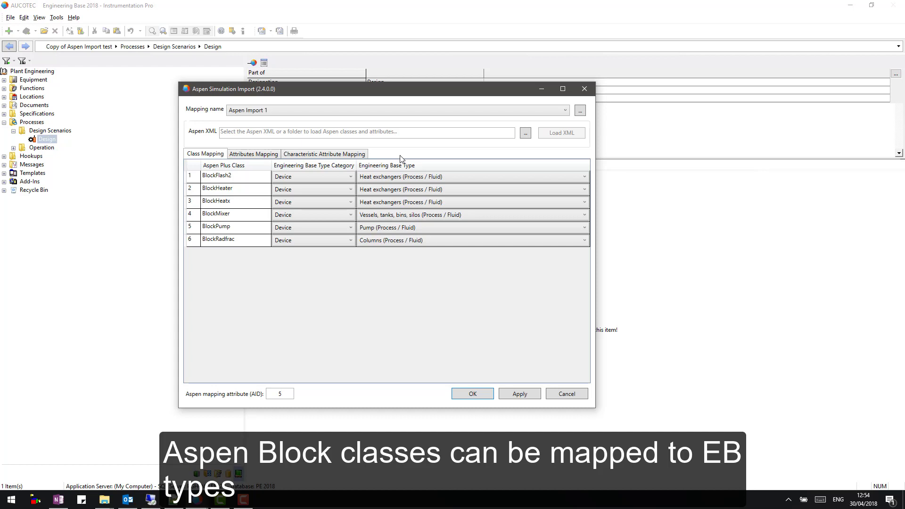
{"action": "left_click", "coordinate": [402, 177]}
{"action": "left_click", "coordinate": [254, 154]}
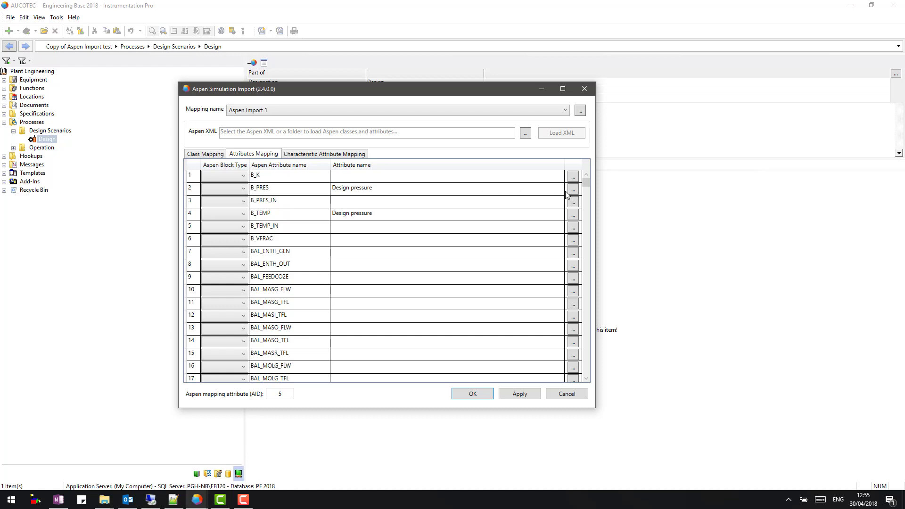
Browse EB attributes for B_PRES without adding one, then show Characteristic Attribute Mapping.
{"action": "left_click", "coordinate": [572, 189]}
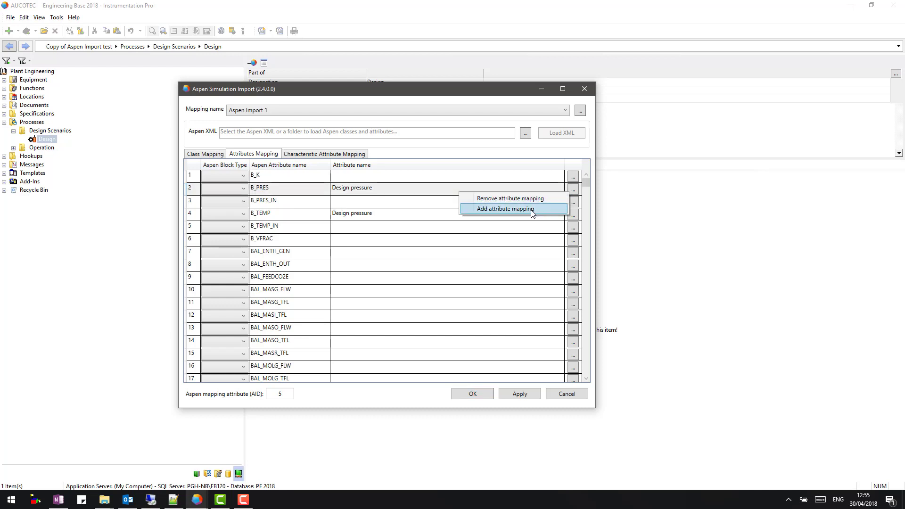
{"action": "left_click", "coordinate": [531, 210]}
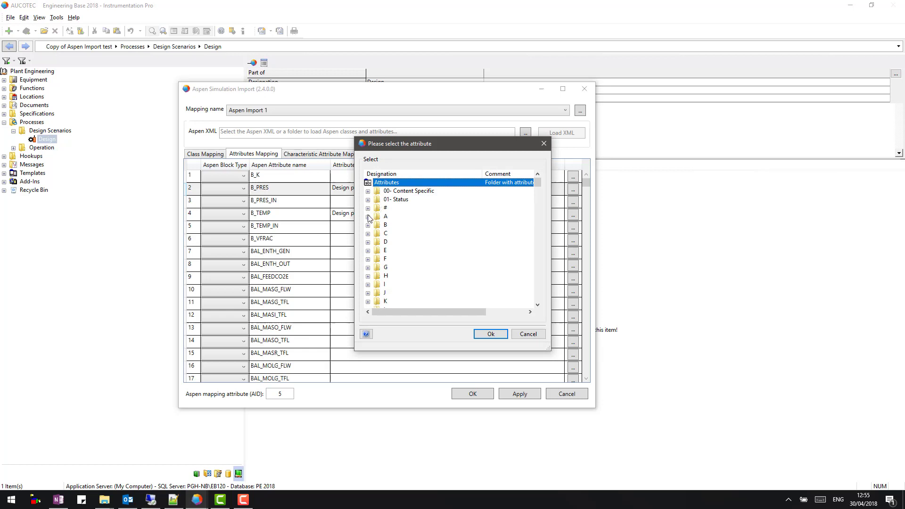
{"action": "left_click", "coordinate": [368, 217]}
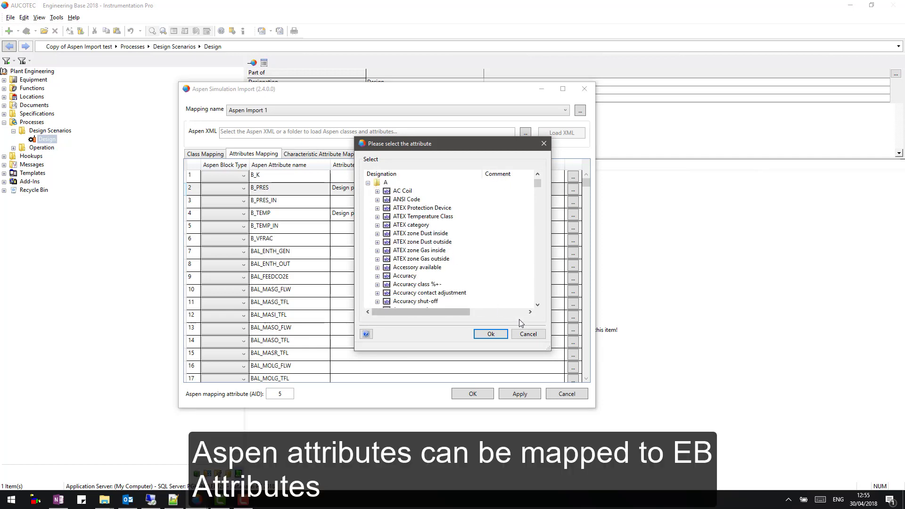
{"action": "left_click", "coordinate": [528, 334]}
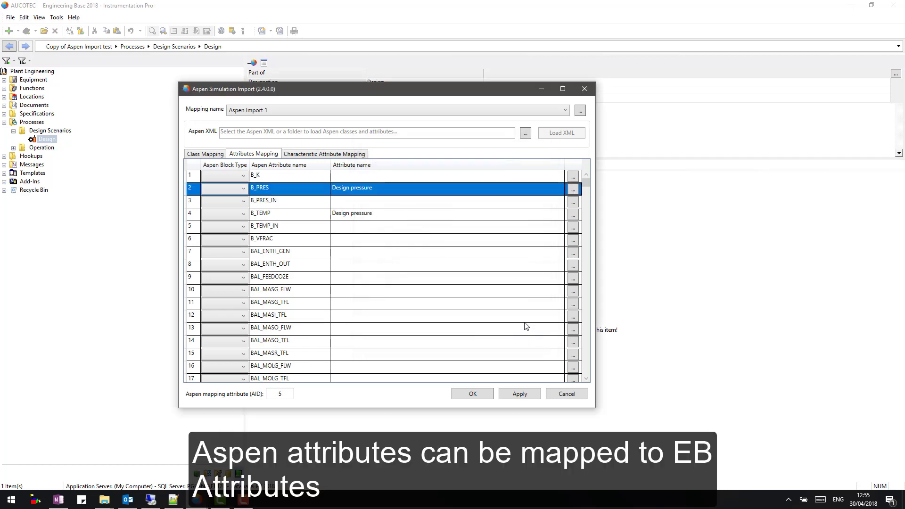
{"action": "left_click", "coordinate": [446, 227]}
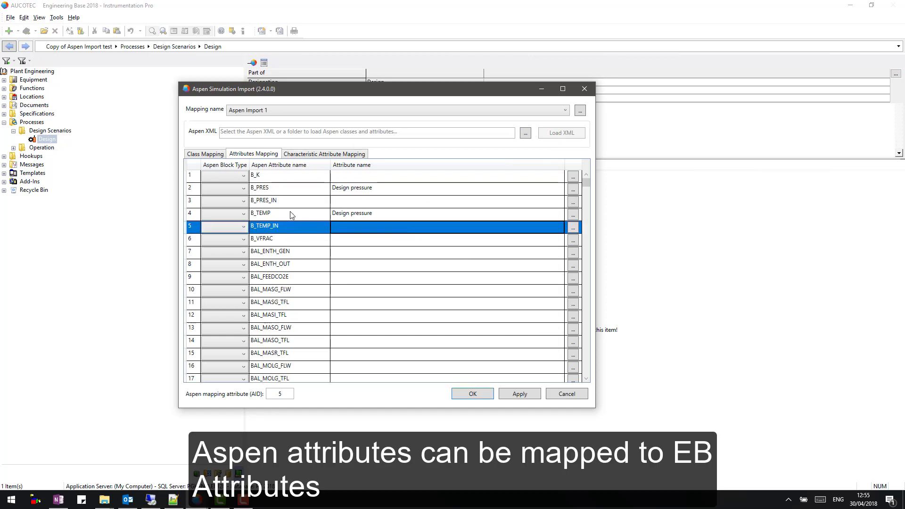
{"action": "left_click", "coordinate": [343, 155]}
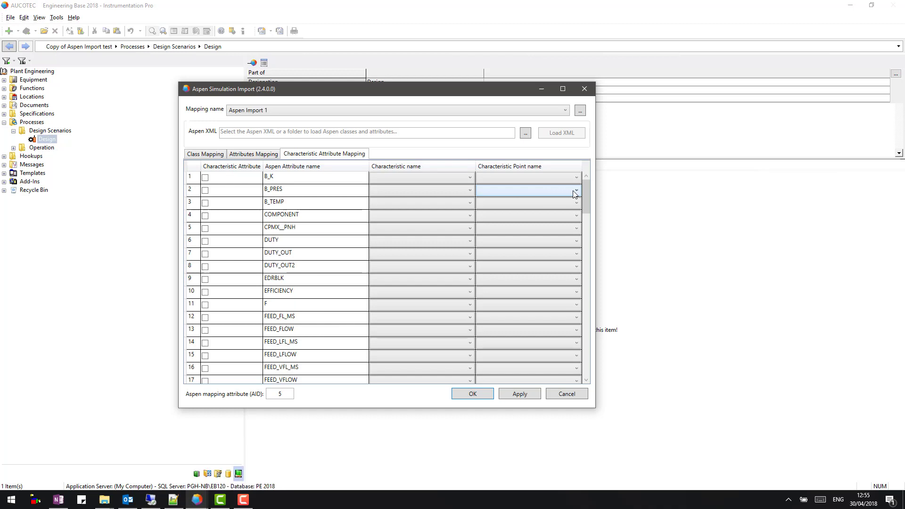
{"action": "left_click_drag", "start_coordinate": [585, 192], "coordinate": [587, 298]}
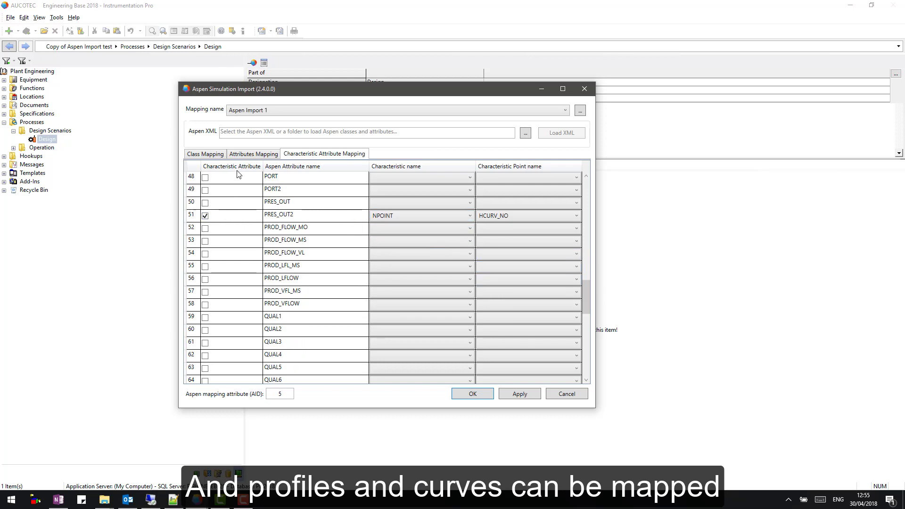
Confirm PRES_OUT2 keeps characteristic NPOINT and point HCURV_NO, then cancel without saving.
{"action": "left_click", "coordinate": [418, 215]}
{"action": "left_click", "coordinate": [468, 215]}
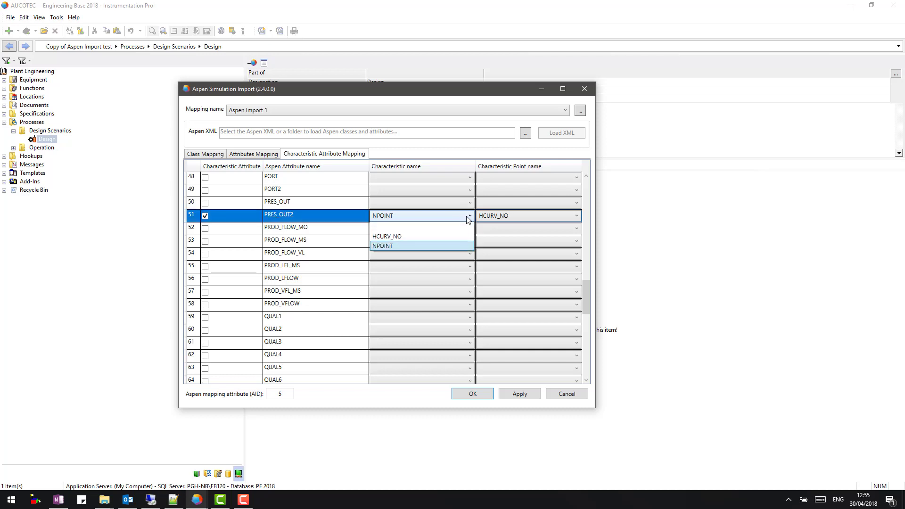
{"action": "left_click", "coordinate": [469, 216]}
{"action": "left_click", "coordinate": [535, 215]}
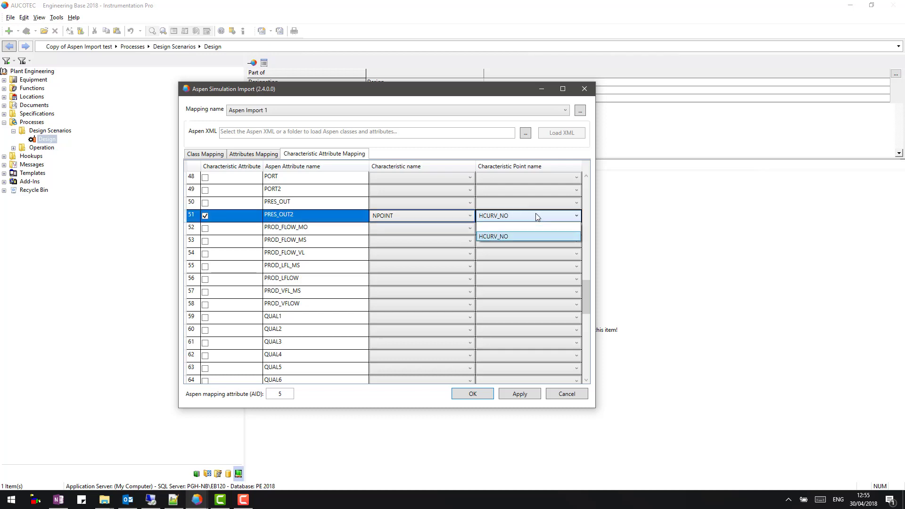
{"action": "left_click", "coordinate": [538, 218]}
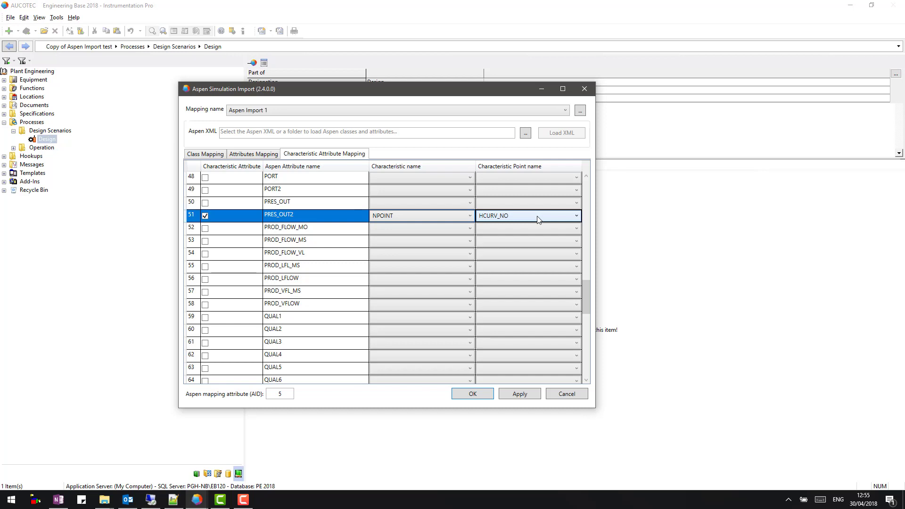
{"action": "left_click", "coordinate": [563, 394]}
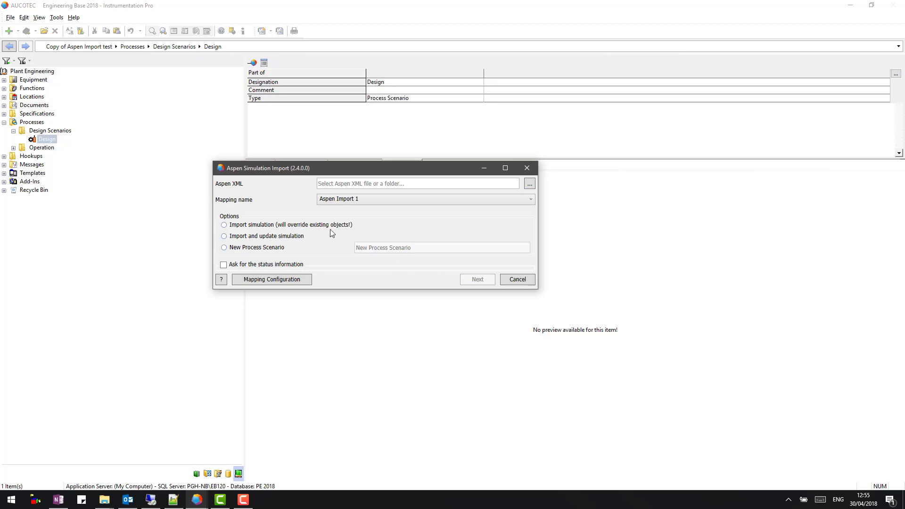
Load Section 42_700_2.xml from the Desktop as the Aspen XML import source.
{"action": "left_click", "coordinate": [530, 184]}
{"action": "left_click", "coordinate": [501, 187]}
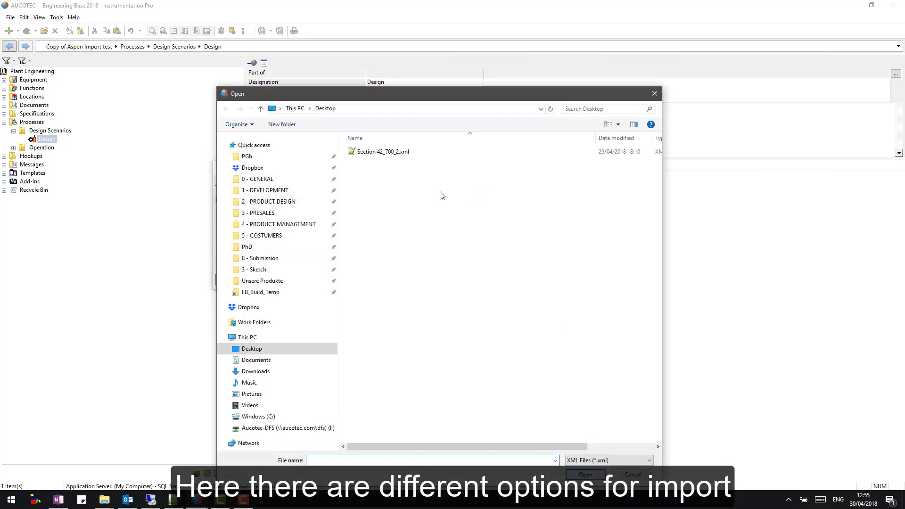
{"action": "left_click", "coordinate": [379, 154]}
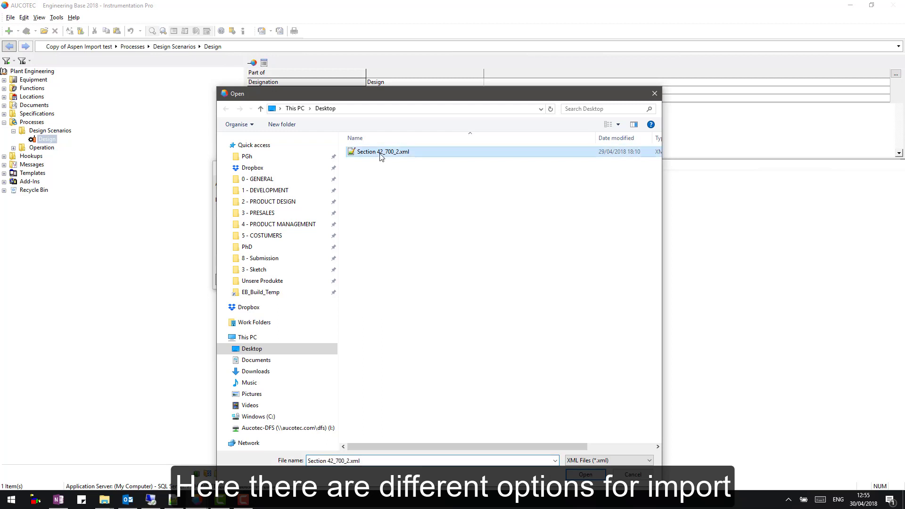
{"action": "left_click", "coordinate": [586, 474]}
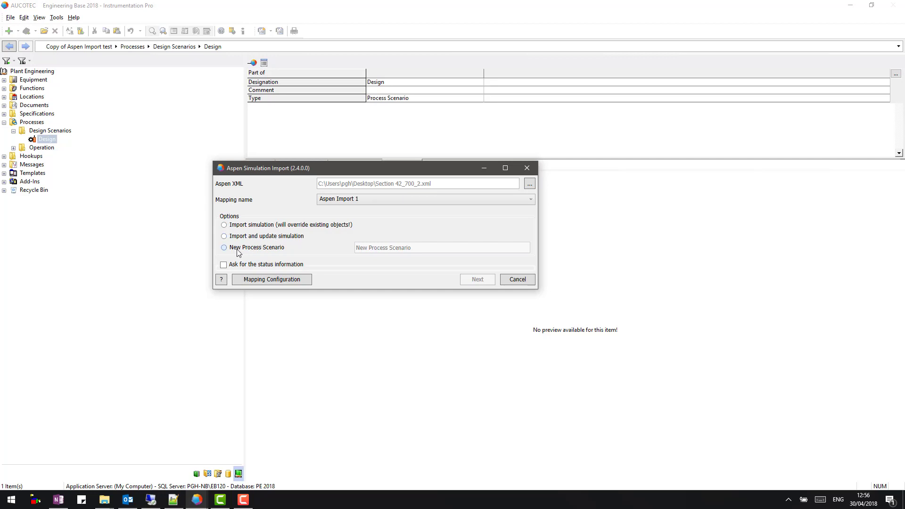
Import into a new process scenario named 'Steady State Run', asking for status information.
{"action": "left_click", "coordinate": [238, 250]}
{"action": "double_click", "coordinate": [357, 247]}
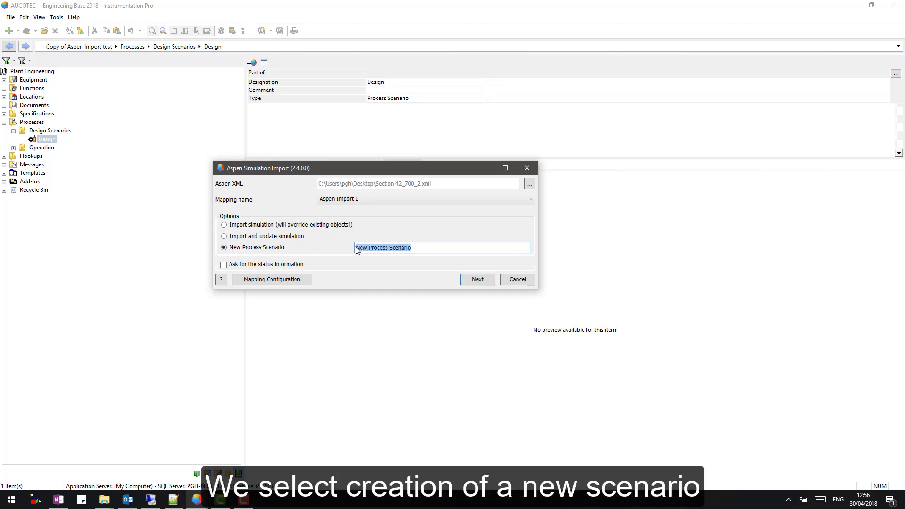
{"action": "type", "text": "Steady State Ru"}
{"action": "type", "text": "n"}
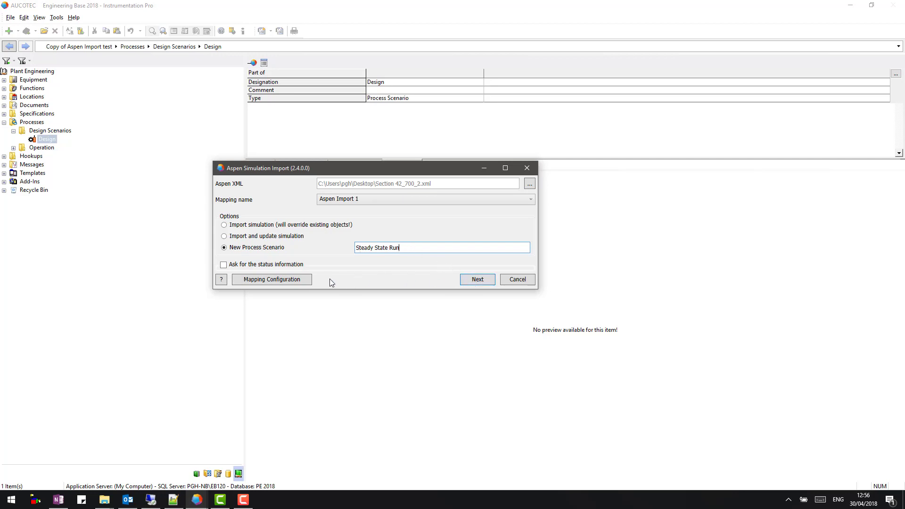
{"action": "left_click", "coordinate": [224, 264]}
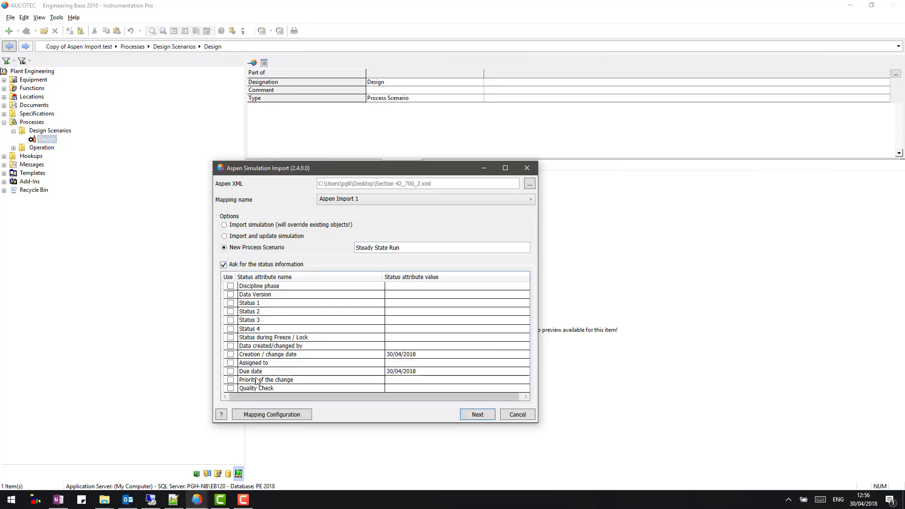
Use Data Version and Status 1 as status attributes, then run the import.
{"action": "left_click", "coordinate": [231, 294]}
{"action": "left_click", "coordinate": [231, 303]}
{"action": "left_click", "coordinate": [230, 303]}
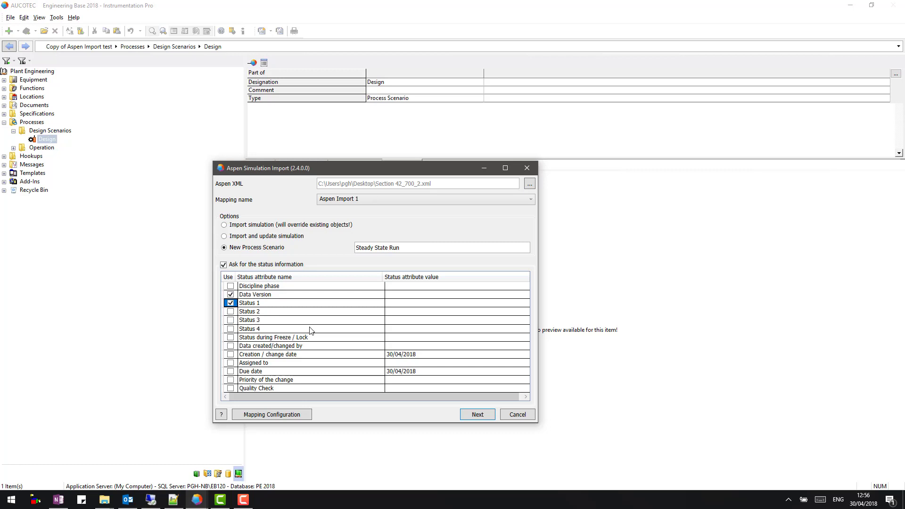
{"action": "left_click", "coordinate": [475, 417]}
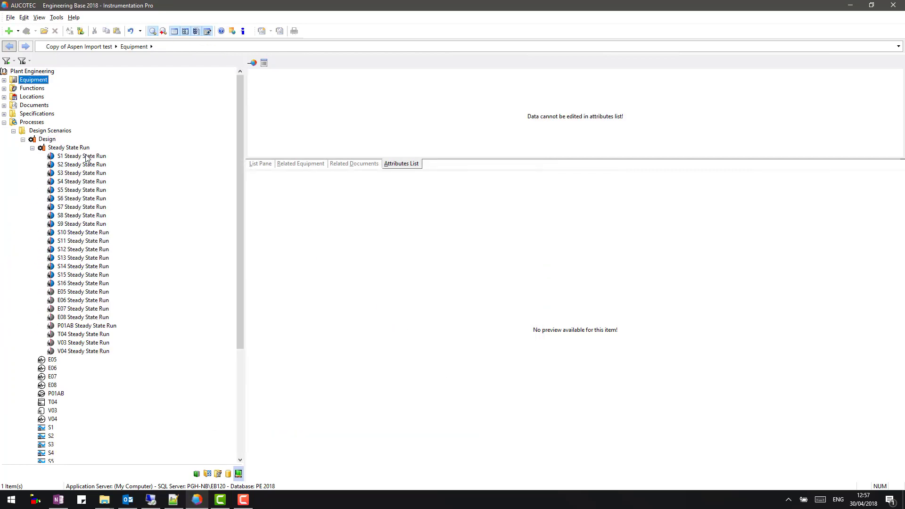
Navigate to stream S1's Steady State Run case and view its CARBNDIO component attributes.
{"action": "left_click", "coordinate": [82, 156]}
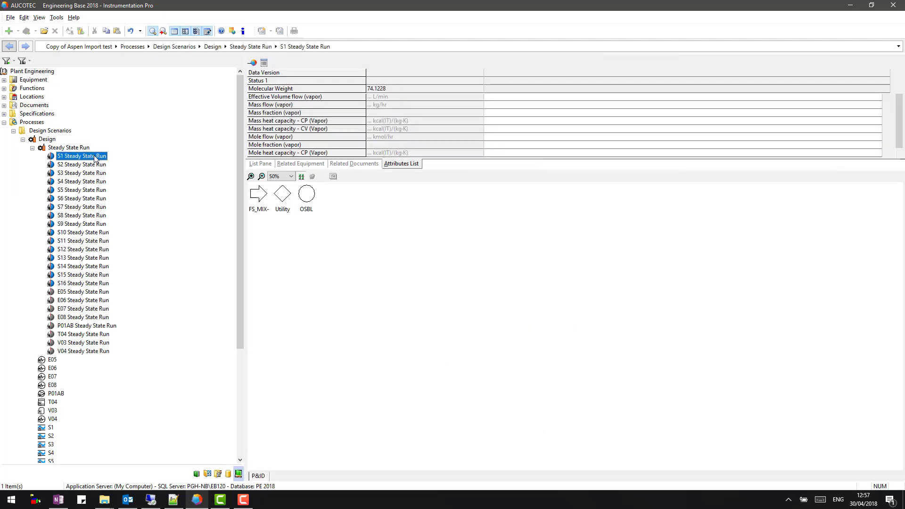
{"action": "right_click", "coordinate": [95, 157]}
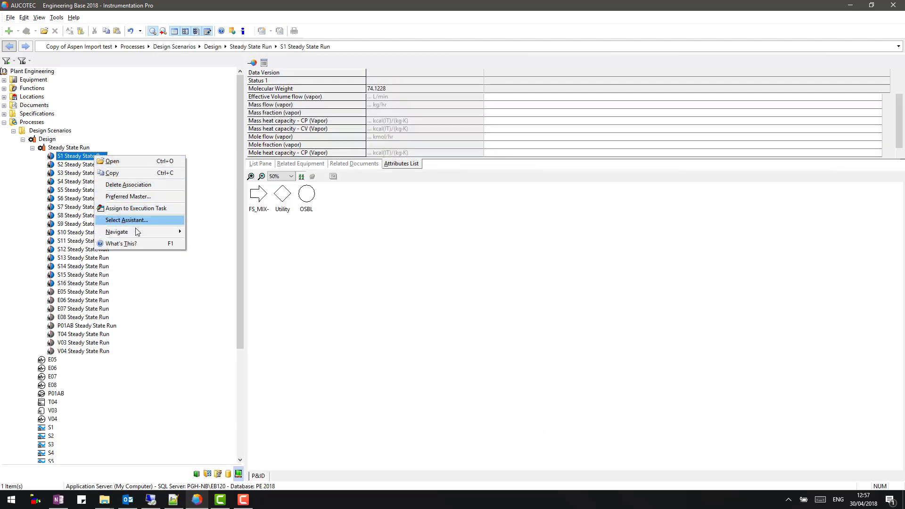
{"action": "mouse_move", "coordinate": [118, 232]}
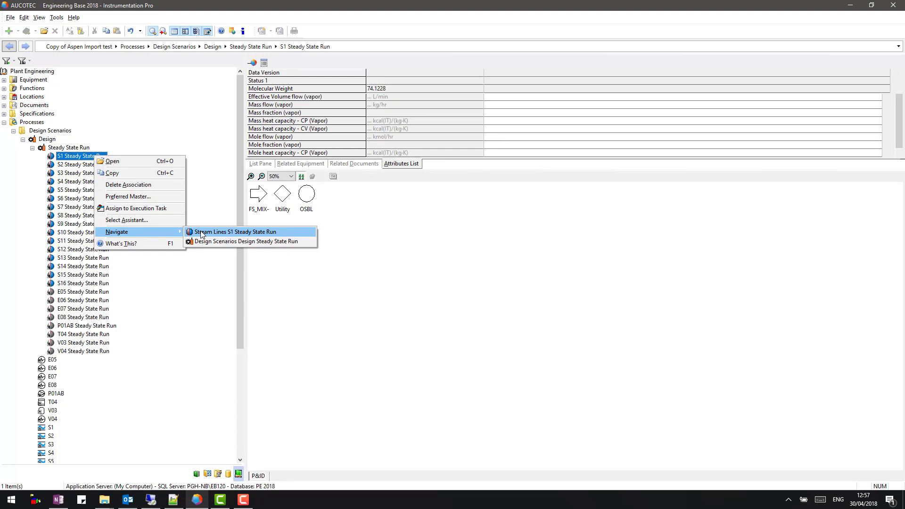
{"action": "left_click", "coordinate": [201, 232]}
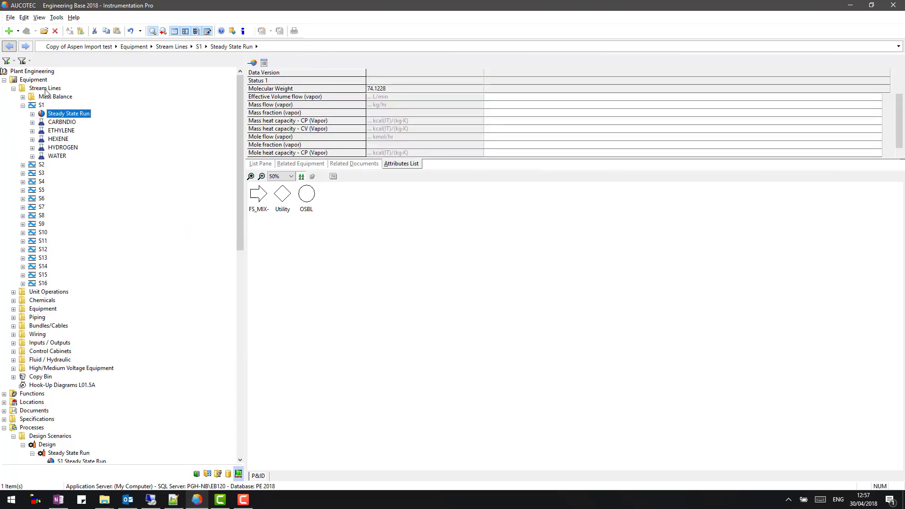
{"action": "left_click", "coordinate": [33, 114]}
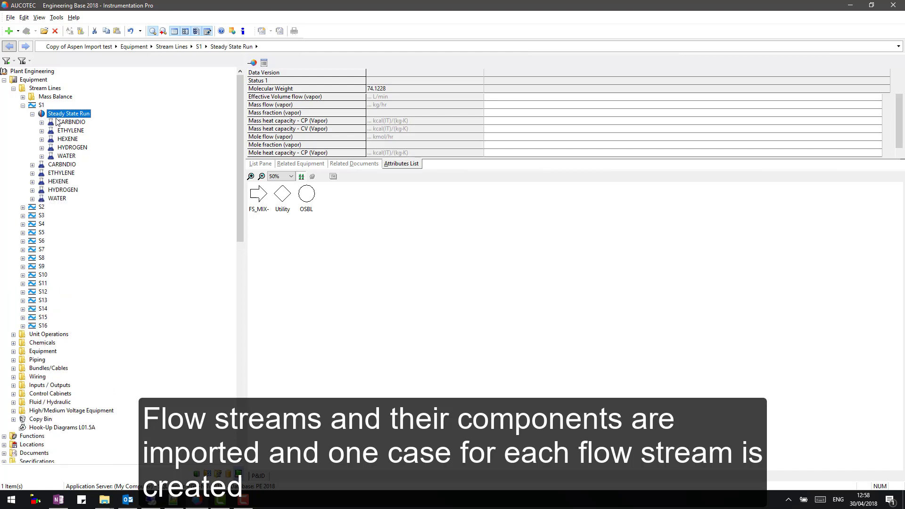
{"action": "left_click", "coordinate": [62, 165]}
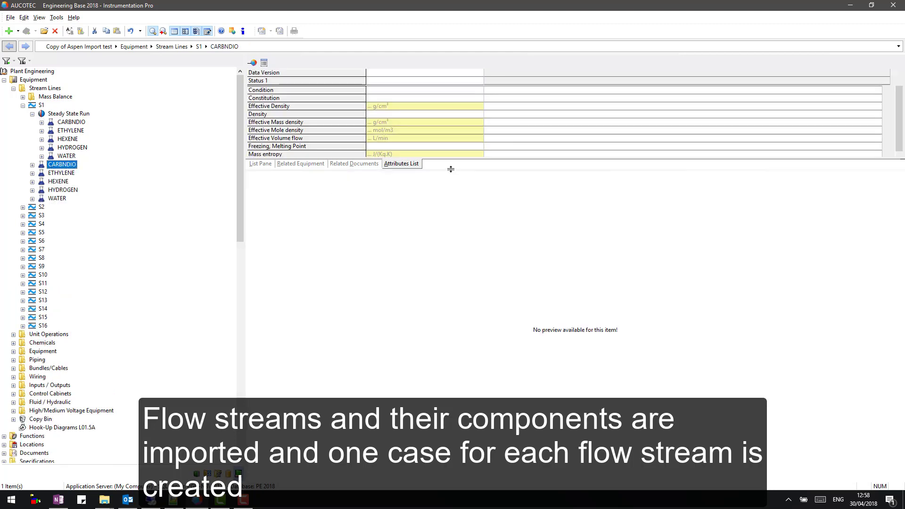
{"action": "left_click_drag", "start_coordinate": [451, 168], "coordinate": [471, 321]}
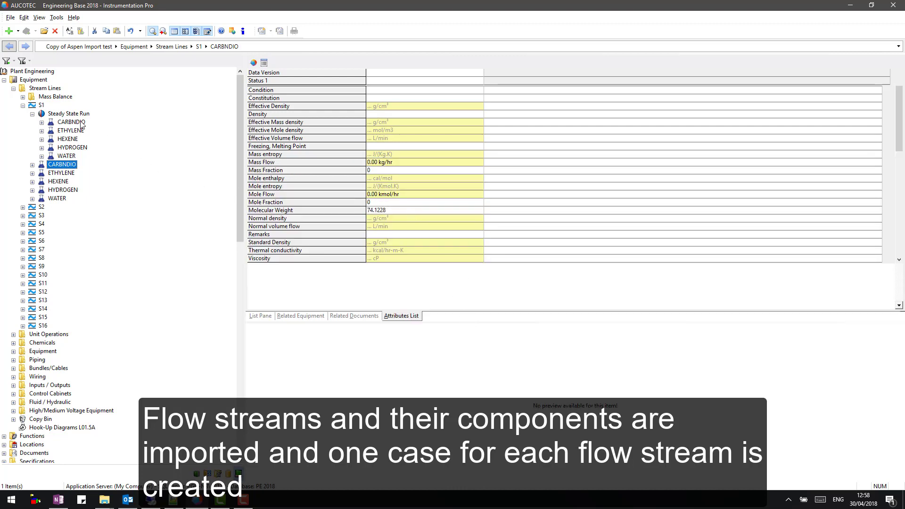
Collapse stream S1 and Stream Lines, then expand Unit Operations E05 to V04.
{"action": "left_click", "coordinate": [31, 114]}
{"action": "left_click", "coordinate": [25, 106]}
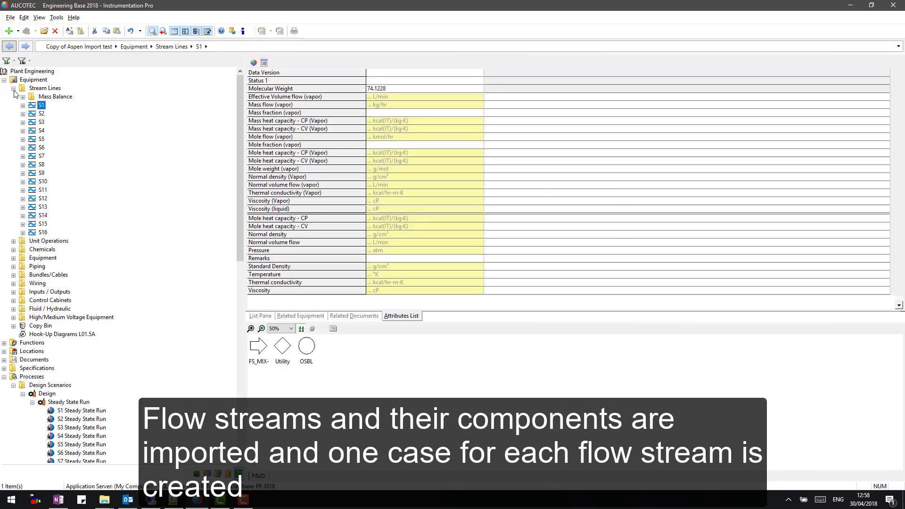
{"action": "left_click", "coordinate": [13, 88]}
{"action": "left_click", "coordinate": [13, 97]}
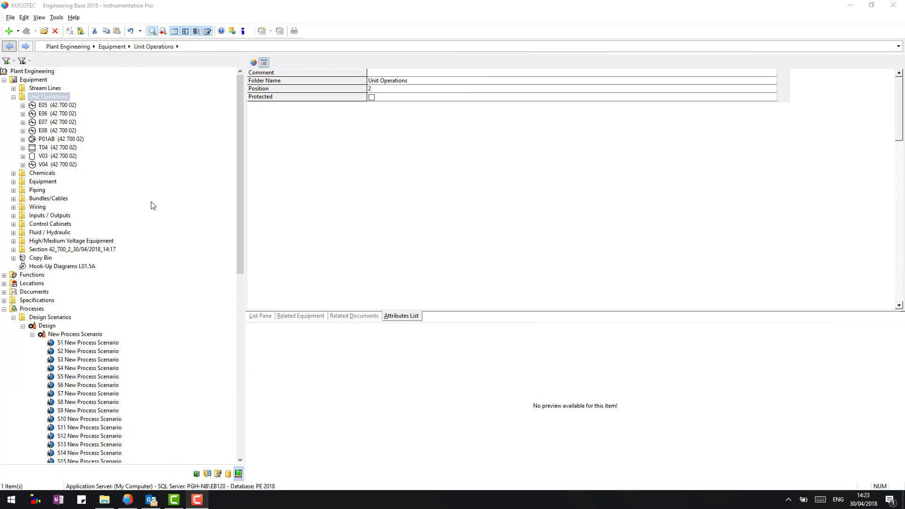
Expand E08's COLD 1 and COLD 2 TOTAL curves (points 1–13) and show COLD 1 point 1.
{"action": "left_click", "coordinate": [23, 130]}
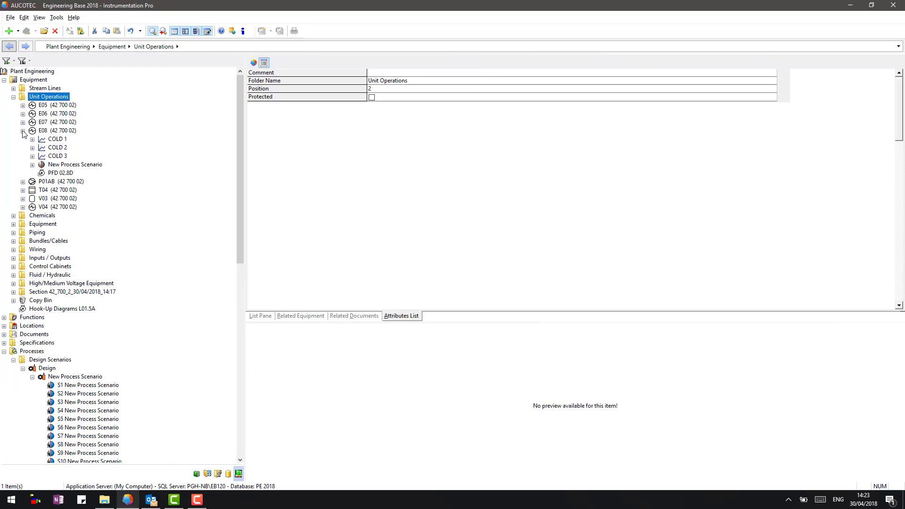
{"action": "left_click", "coordinate": [31, 139]}
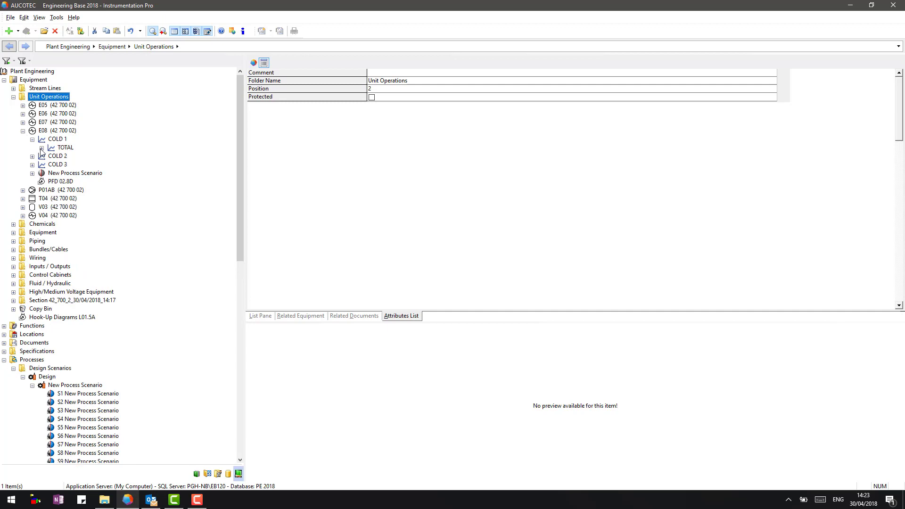
{"action": "left_click", "coordinate": [41, 147]}
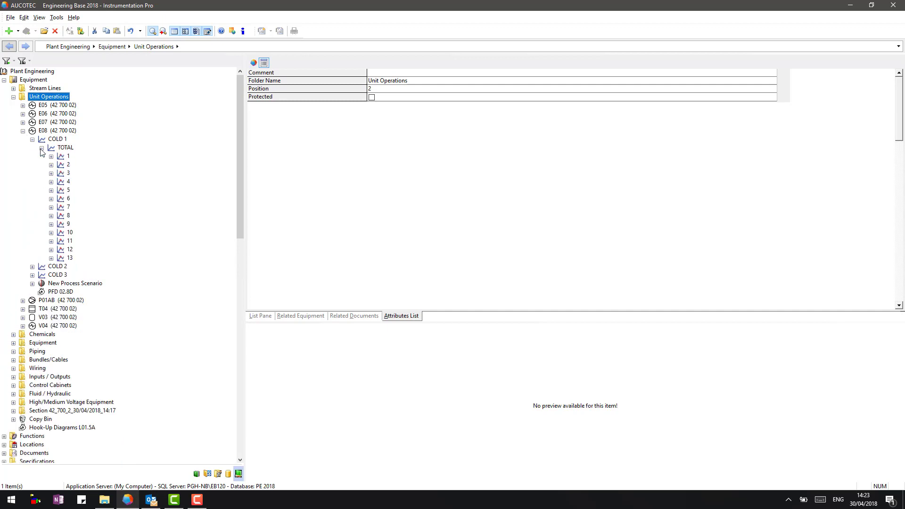
{"action": "left_click", "coordinate": [32, 266]}
{"action": "left_click", "coordinate": [41, 274]}
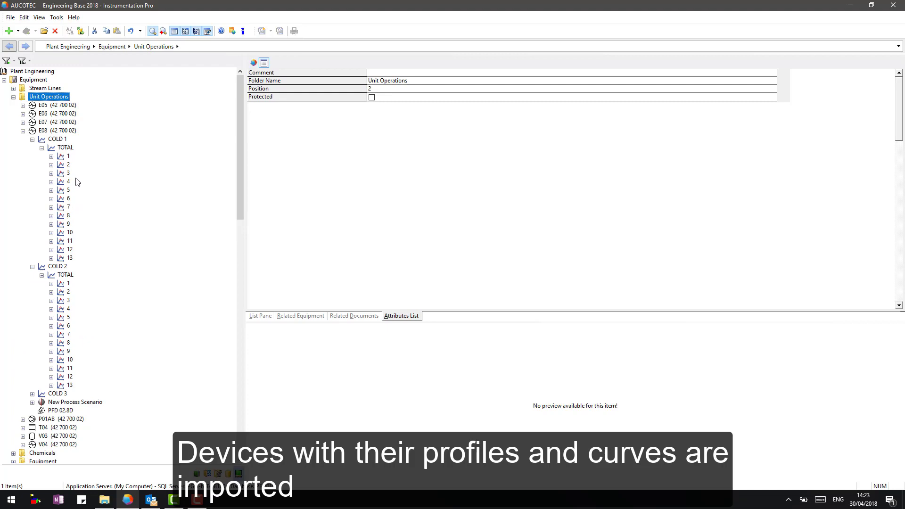
{"action": "left_click", "coordinate": [68, 156]}
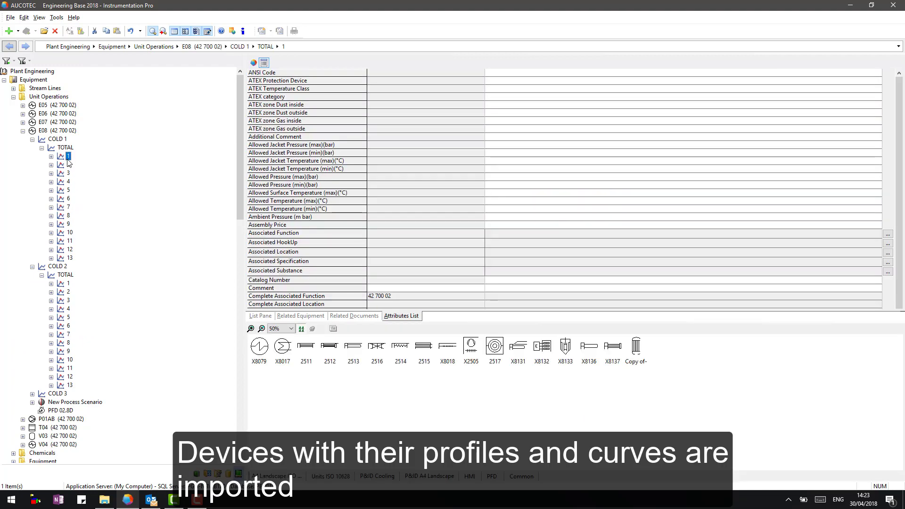
{"action": "right_click", "coordinate": [68, 156]}
{"action": "left_click", "coordinate": [77, 164]}
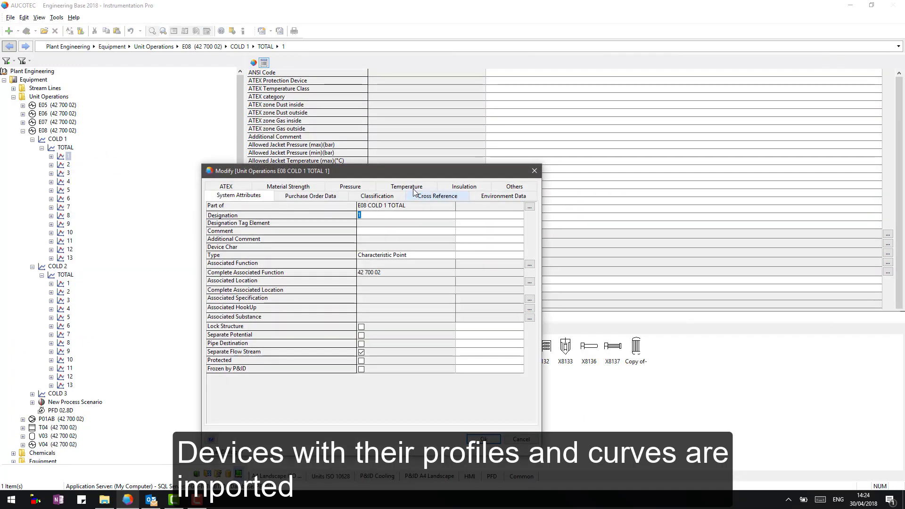
{"action": "left_click", "coordinate": [406, 187]}
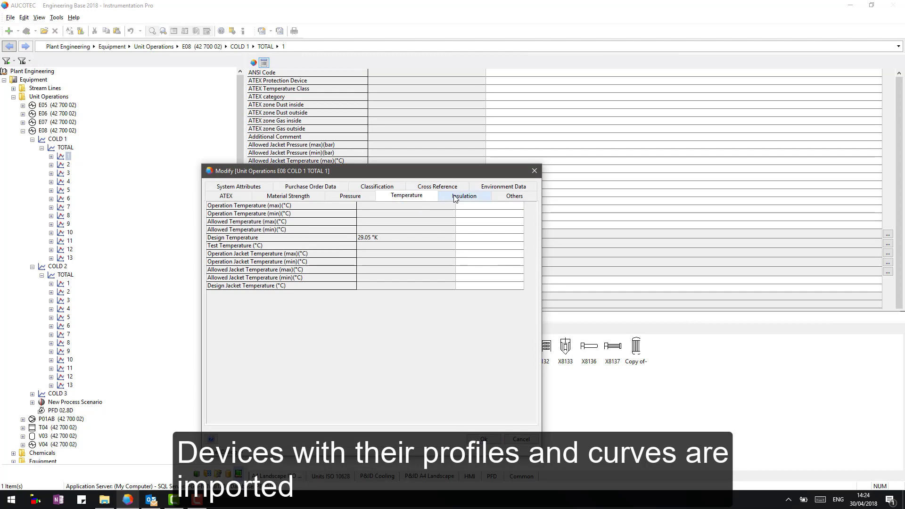
{"action": "left_click", "coordinate": [350, 196]}
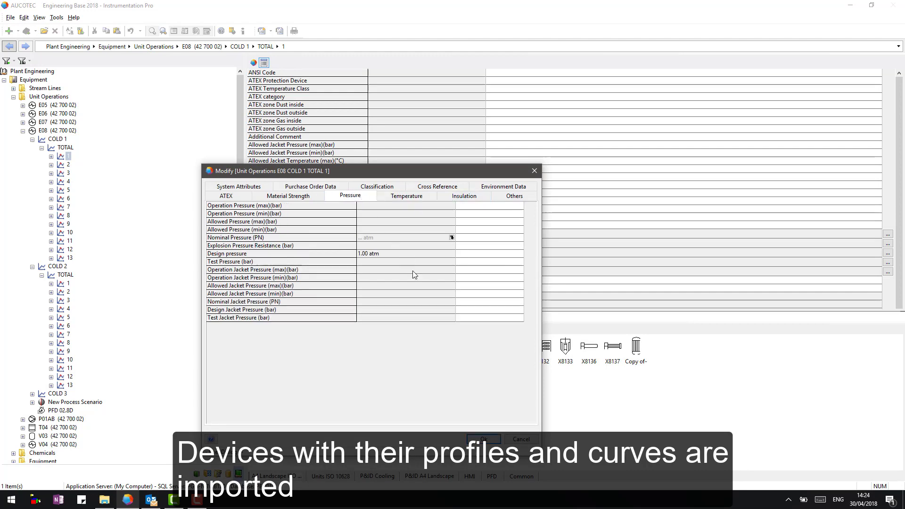
{"action": "left_click", "coordinate": [487, 440]}
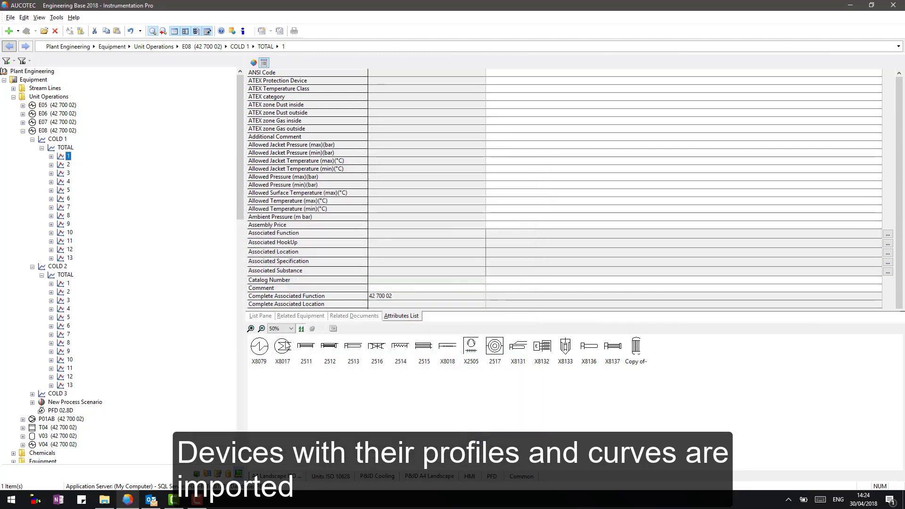
Collapse both TOTAL curves, COLD 1, COLD 2 and E08, showing the E08 reboiler's attributes.
{"action": "left_click", "coordinate": [43, 147]}
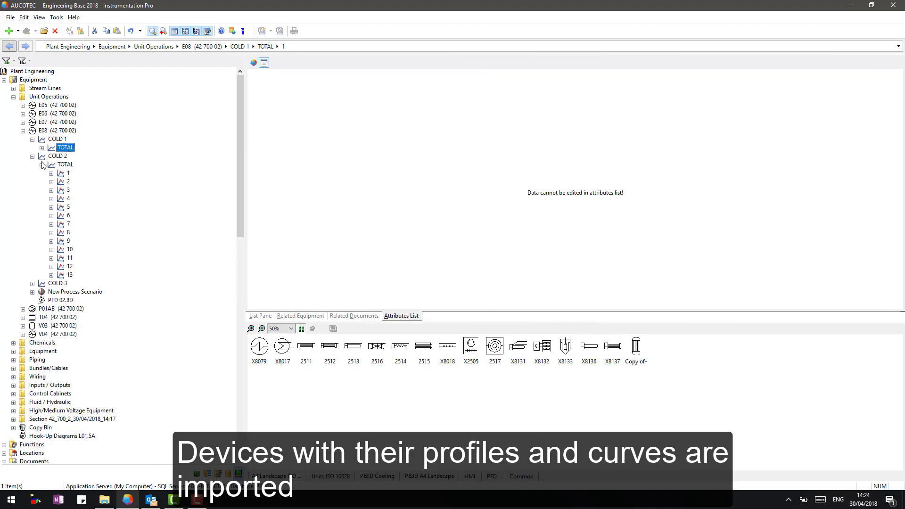
{"action": "left_click", "coordinate": [43, 165]}
{"action": "left_click", "coordinate": [33, 139]}
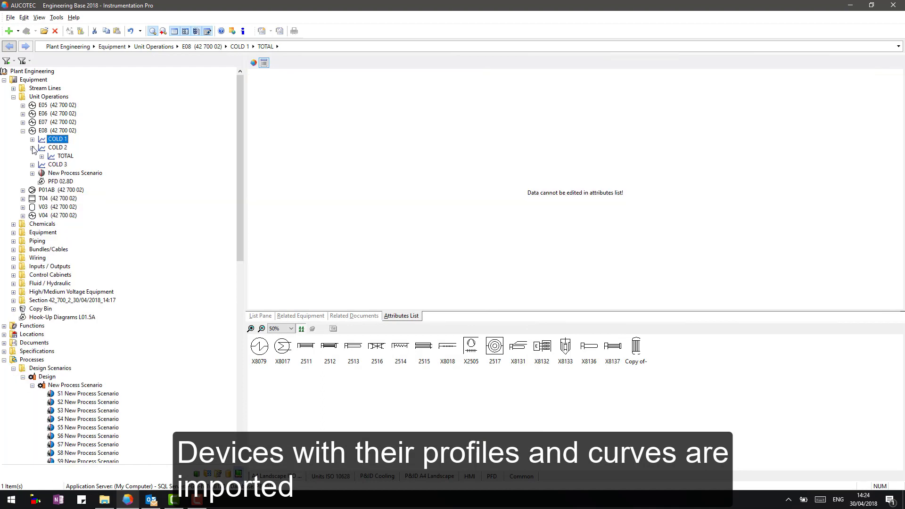
{"action": "left_click", "coordinate": [33, 148]}
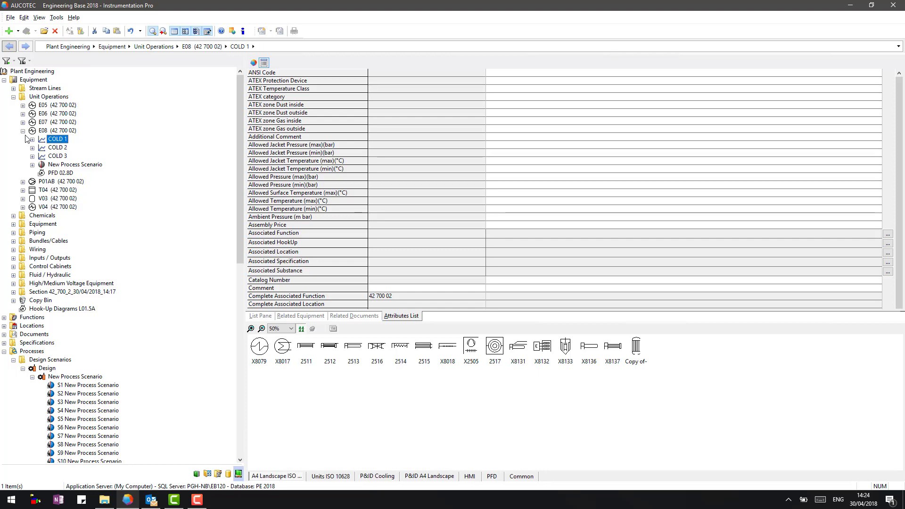
{"action": "left_click", "coordinate": [23, 130]}
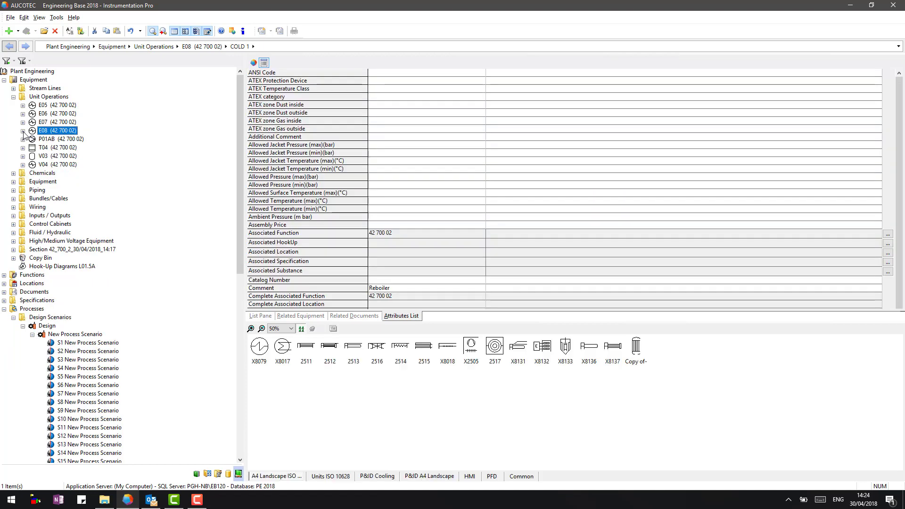